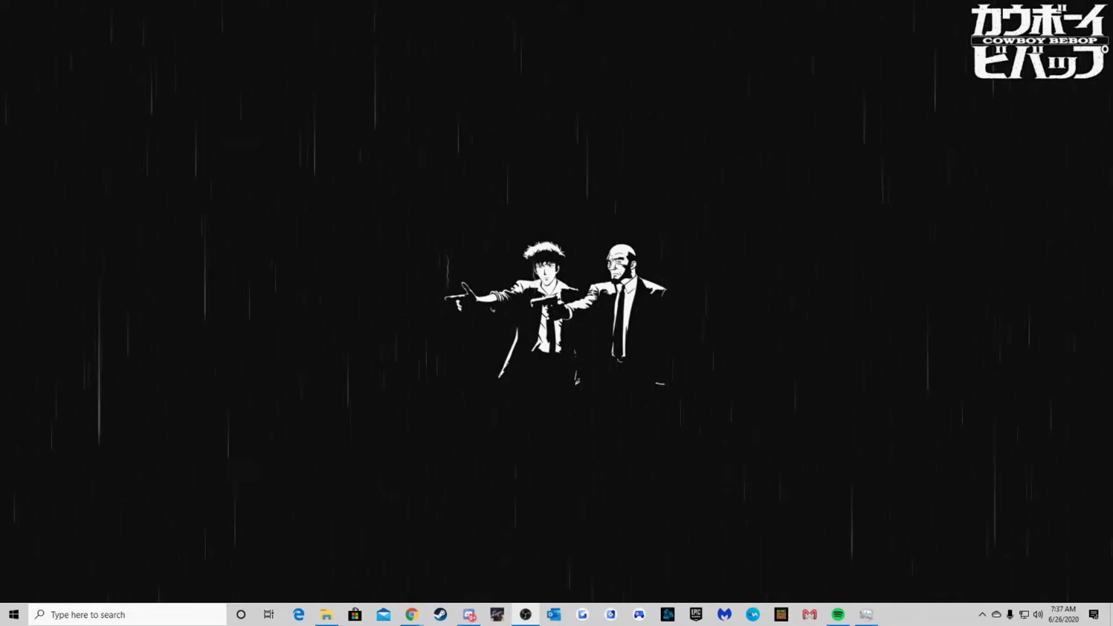
Step: Switch to the StreamElements dashboard in Chrome and review the navigation sections from Alerts & Overlays through Loyalty, Bot and More
key("alt+Tab")
left_click_drag(412, 625, 531, 66)
double_click(548, 67)
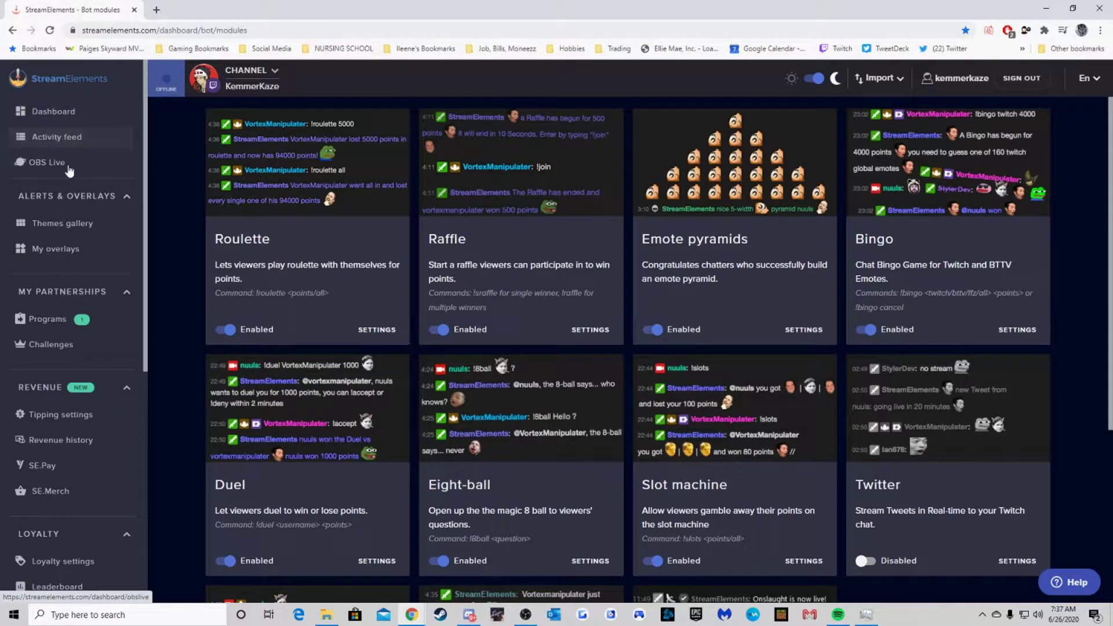
scroll(65, 192, "down", 2)
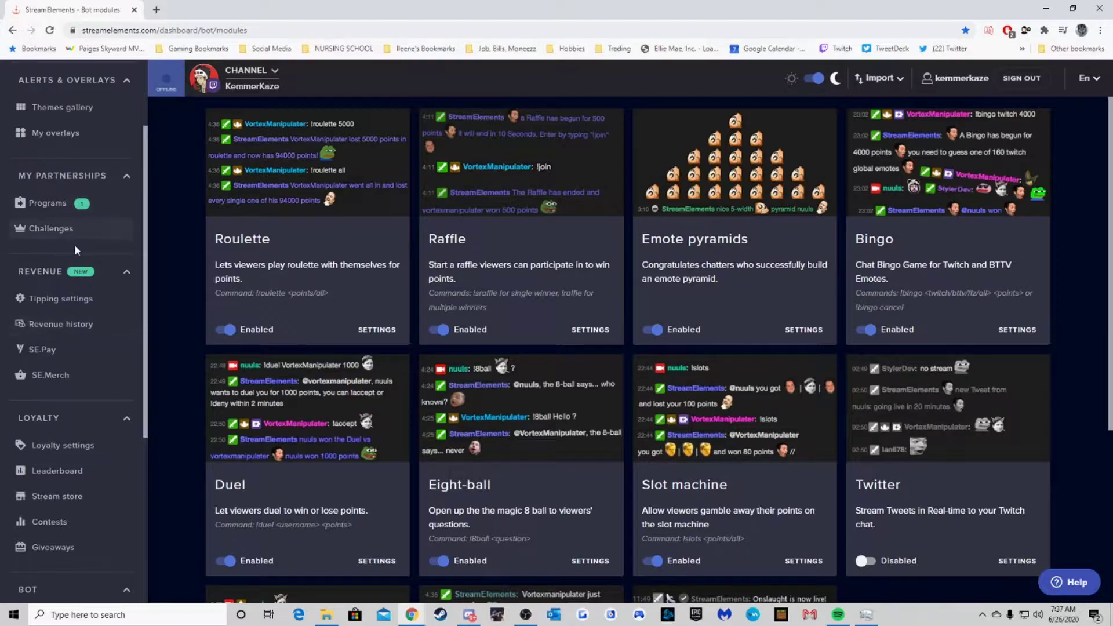
scroll(83, 263, "down", 1)
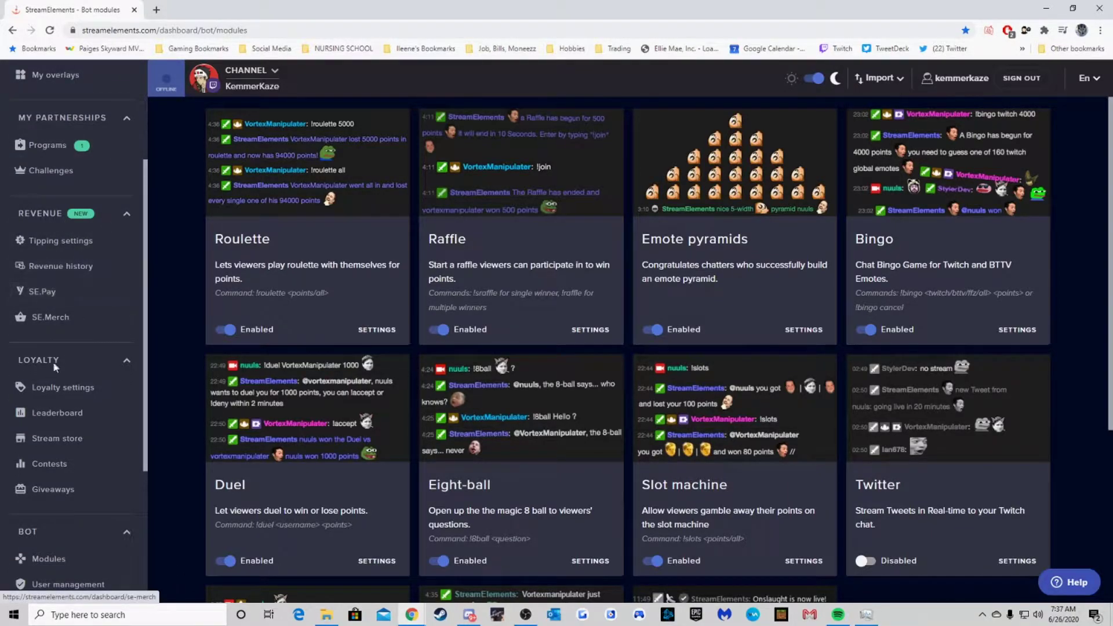
scroll(68, 260, "down", 1)
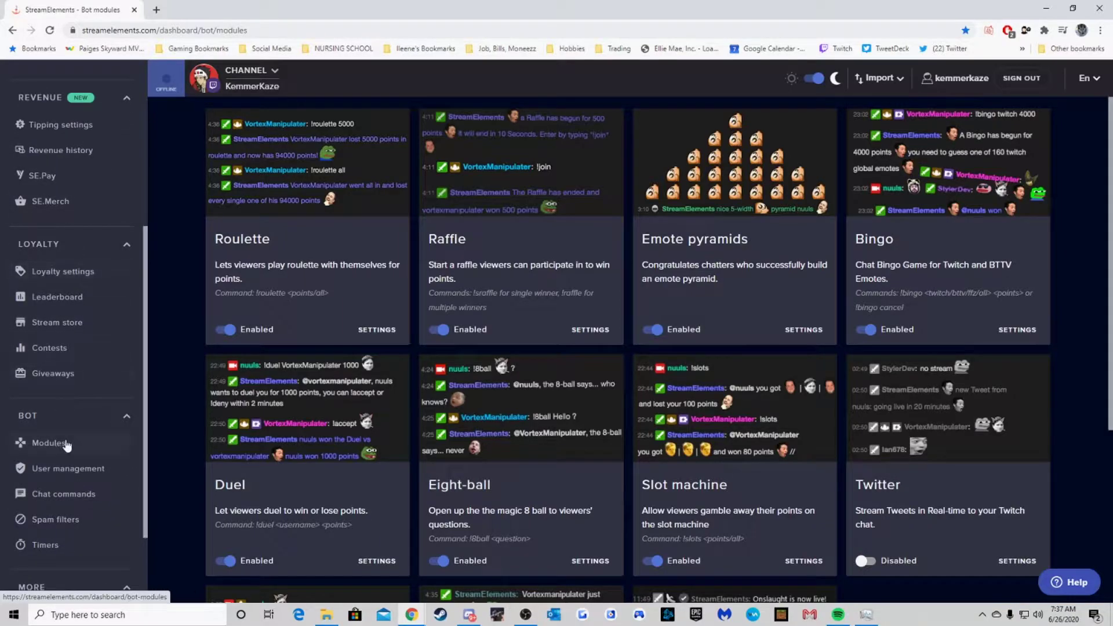
scroll(87, 420, "down", 2)
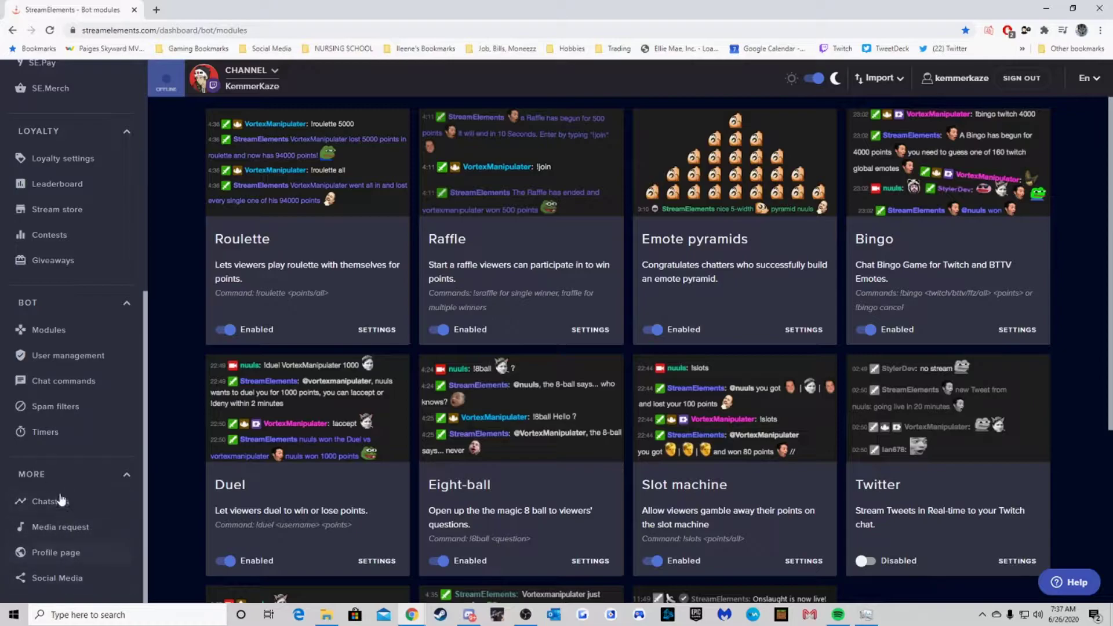
scroll(74, 567, "up", 6)
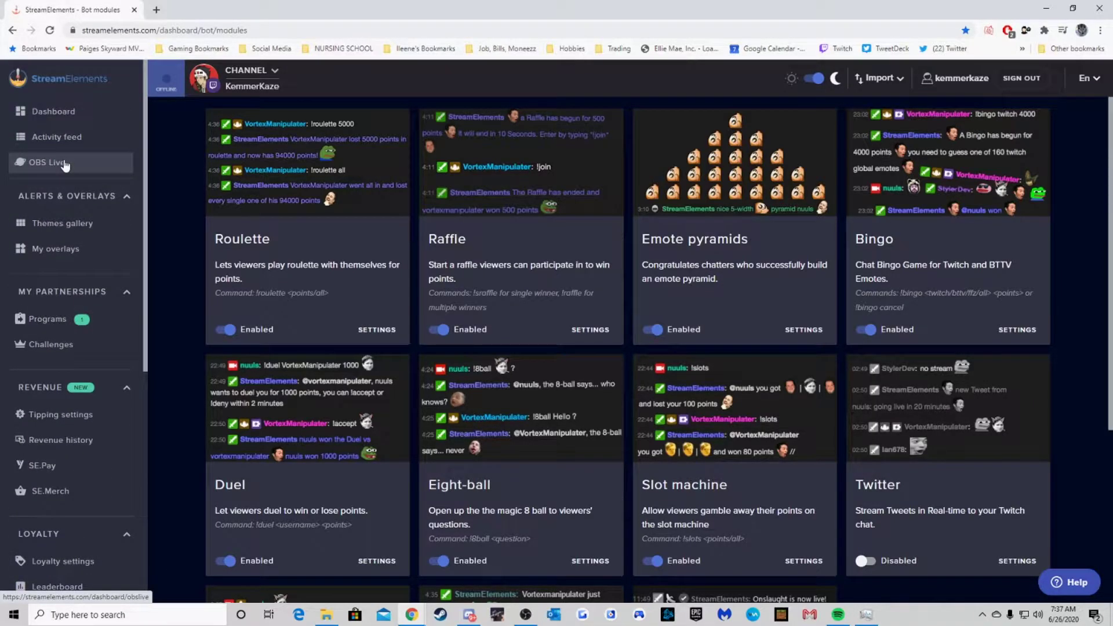
Step: Open the OBS Live page and look over its download offer and feature overview
left_click(63, 167)
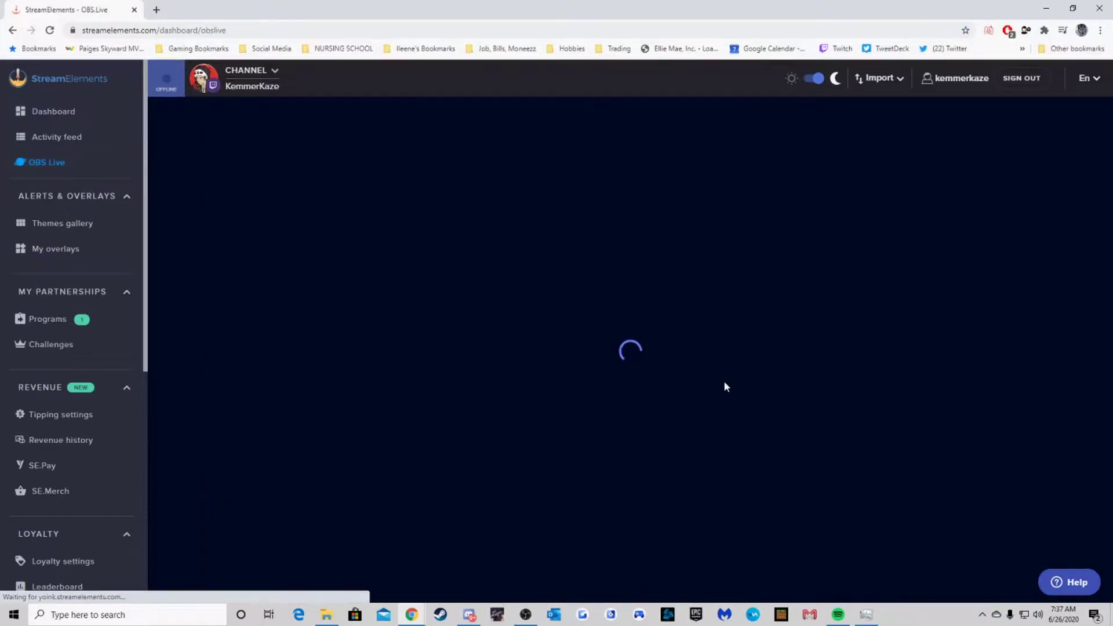
scroll(745, 343, "down", 4)
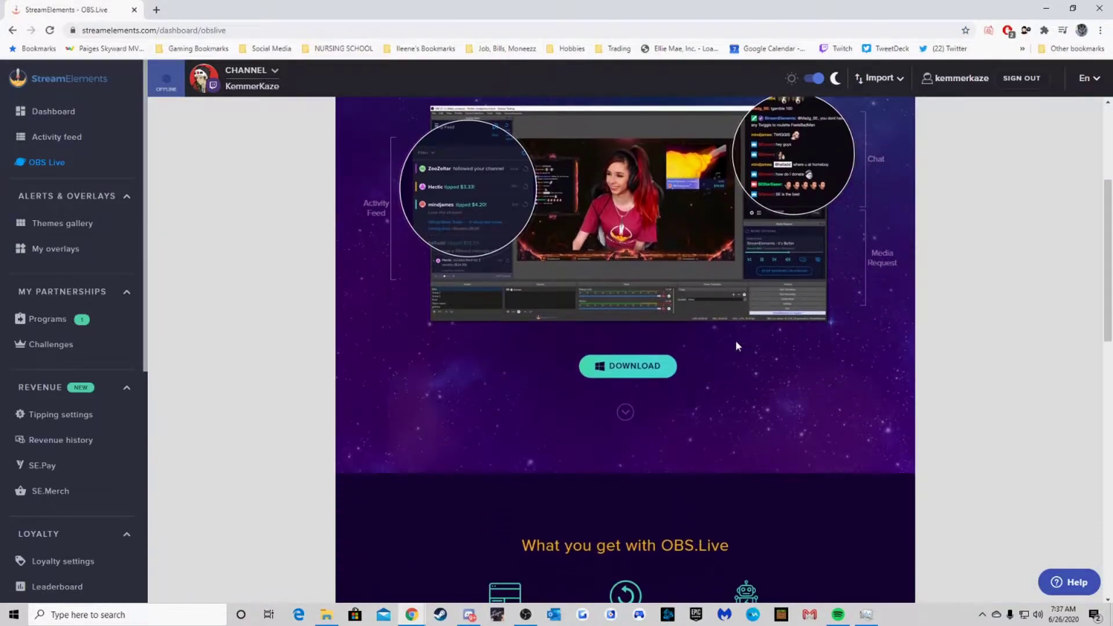
scroll(732, 342, "down", 4)
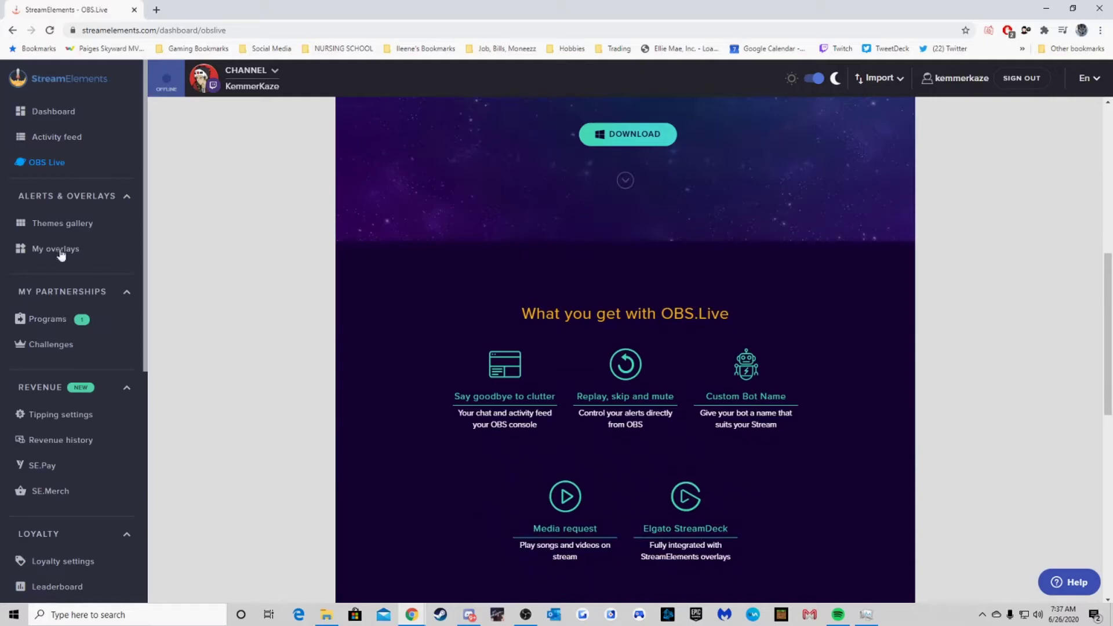
scroll(787, 278, "up", 4)
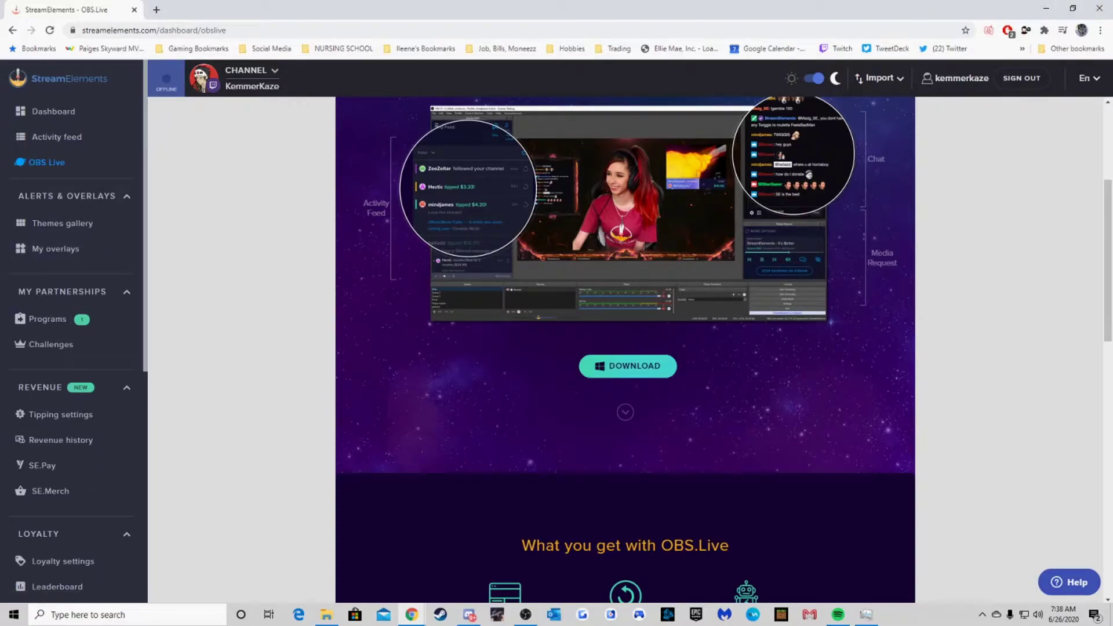
Step: Open the themes gallery and browse its super themes, themes, alerts and widgets categories
left_click(84, 258)
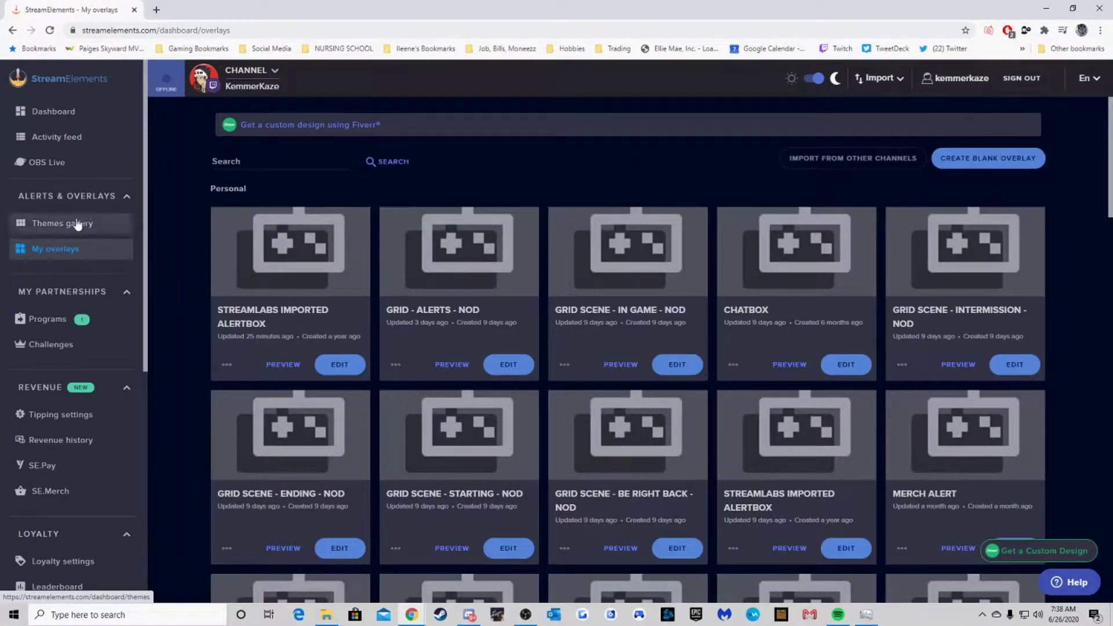
left_click(86, 225)
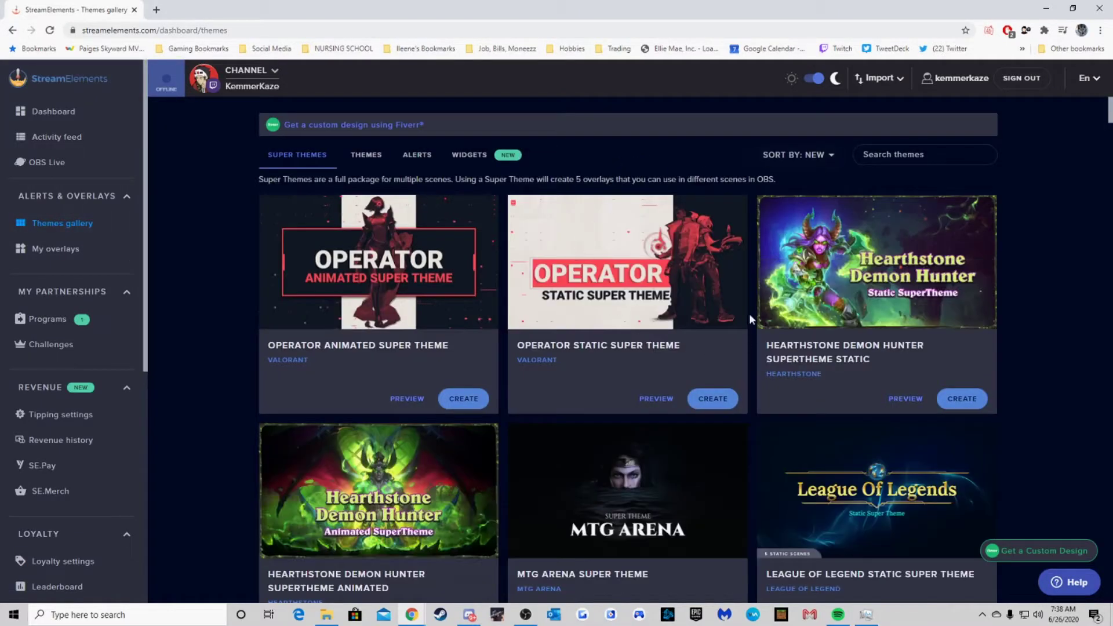
scroll(643, 389, "down", 8)
scroll(733, 308, "up", 9)
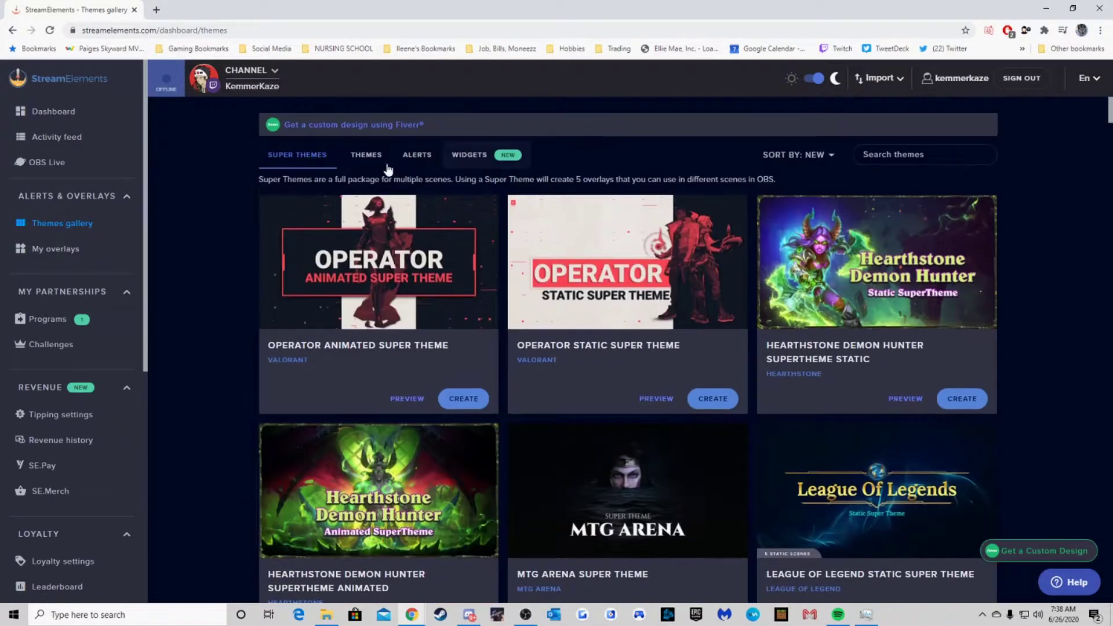
left_click(374, 165)
left_click(419, 154)
left_click(468, 155)
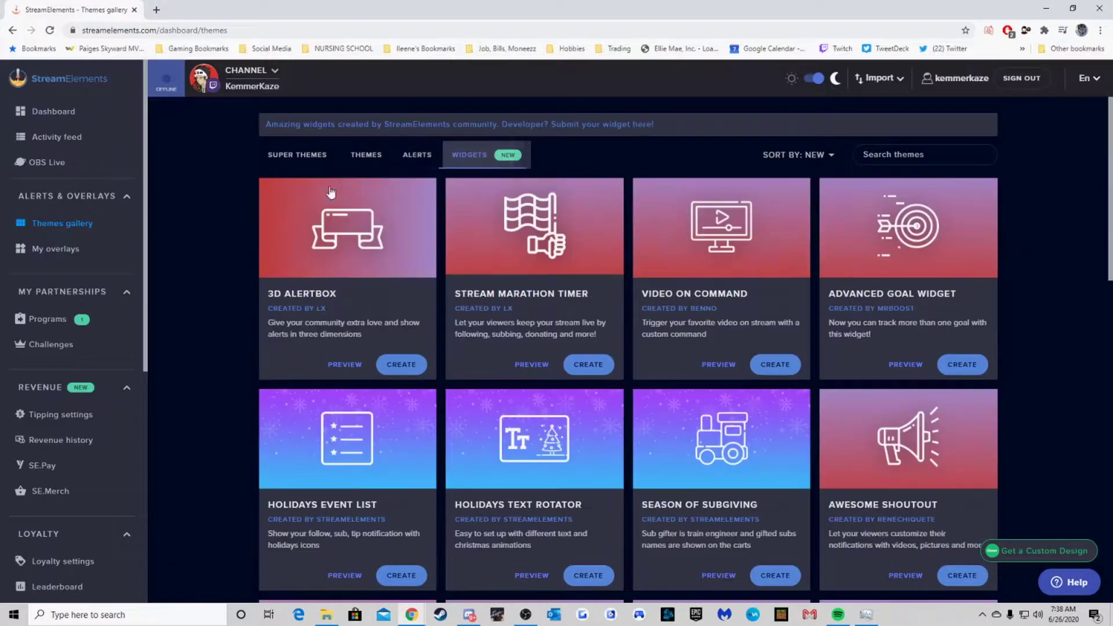
Step: Open the list of personal overlays and view which services data can be imported from
left_click(85, 250)
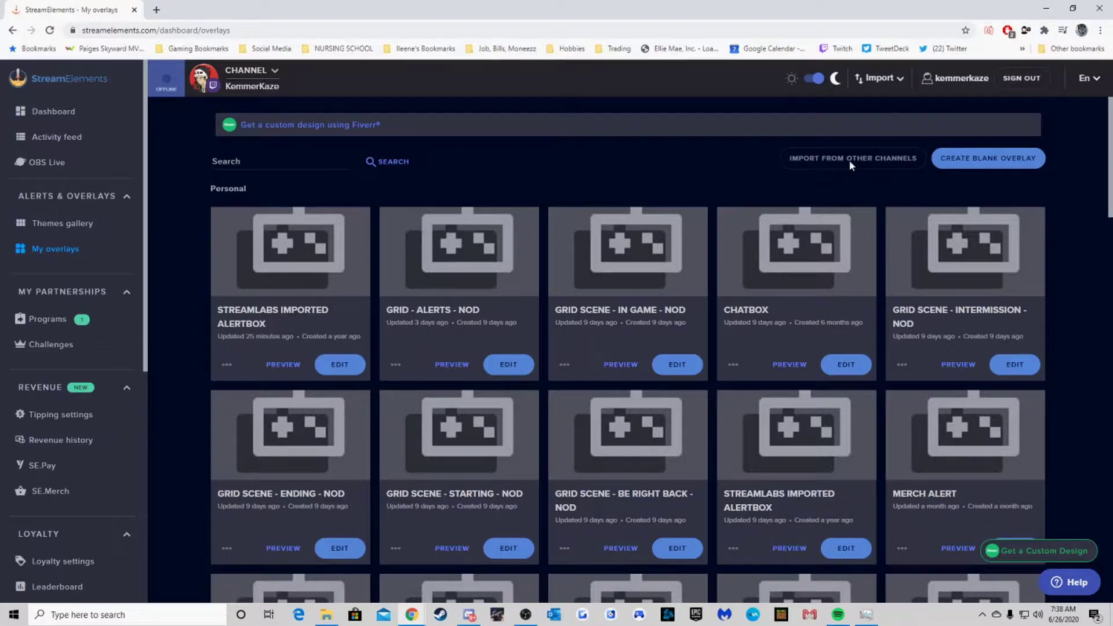
left_click(899, 80)
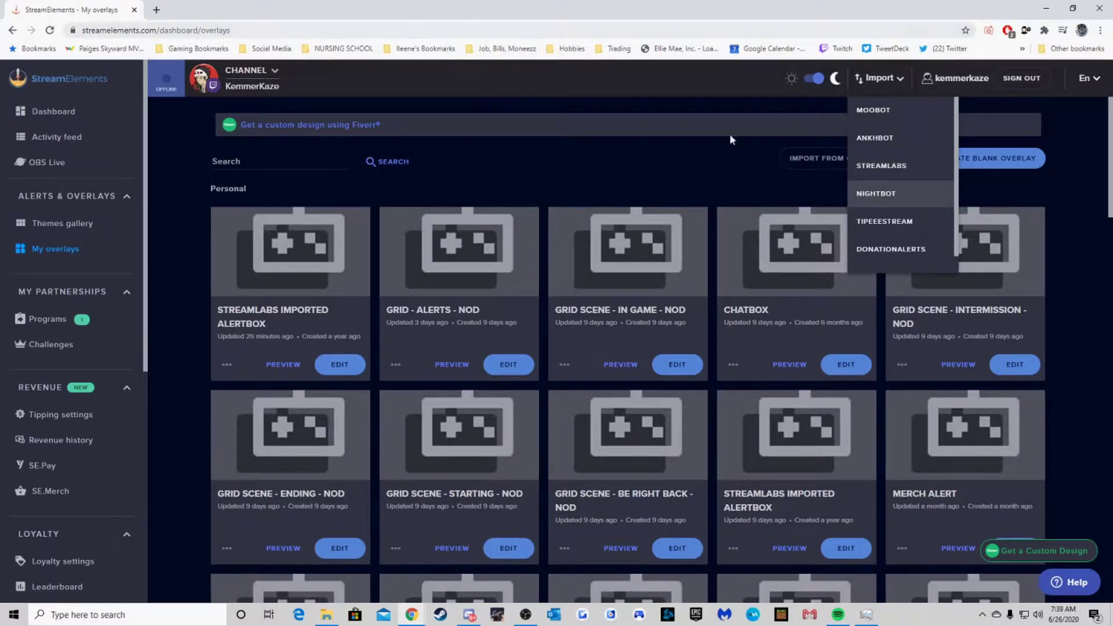
left_click(530, 181)
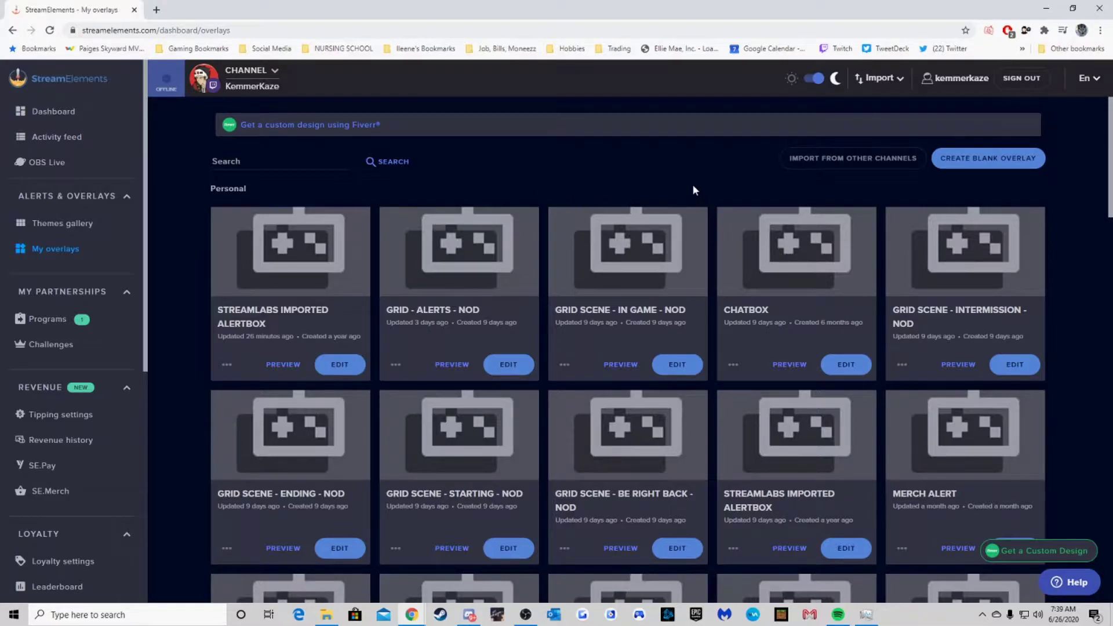
Step: Open the Grid - Alerts - NOD overlay for editing and show AlertBox 1's position, size and style options
scroll(691, 183, "down", 1)
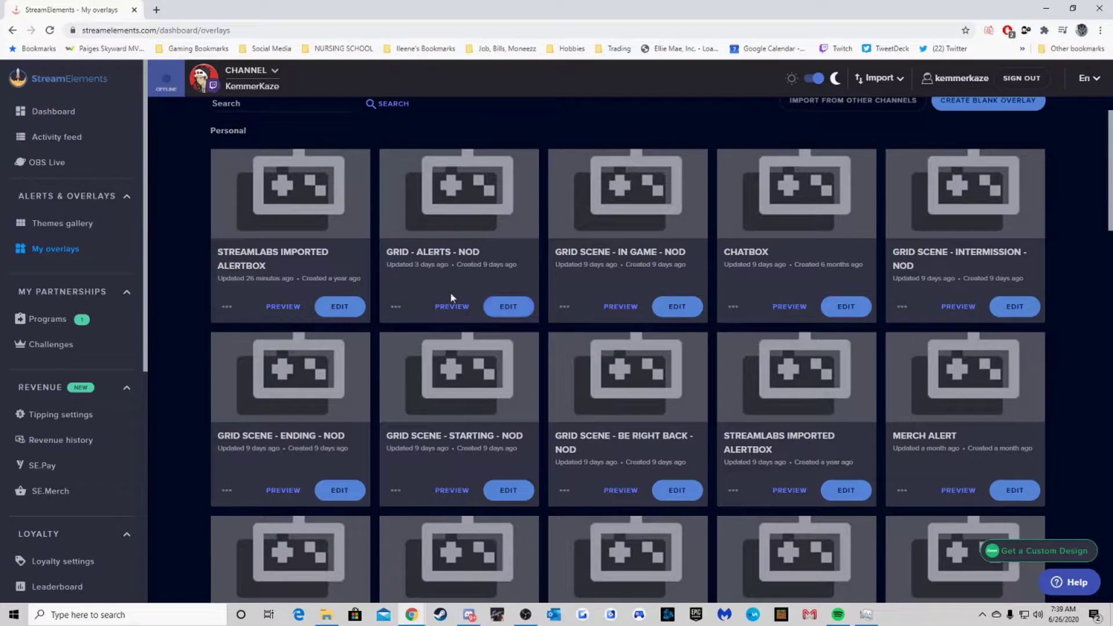
left_click(513, 310)
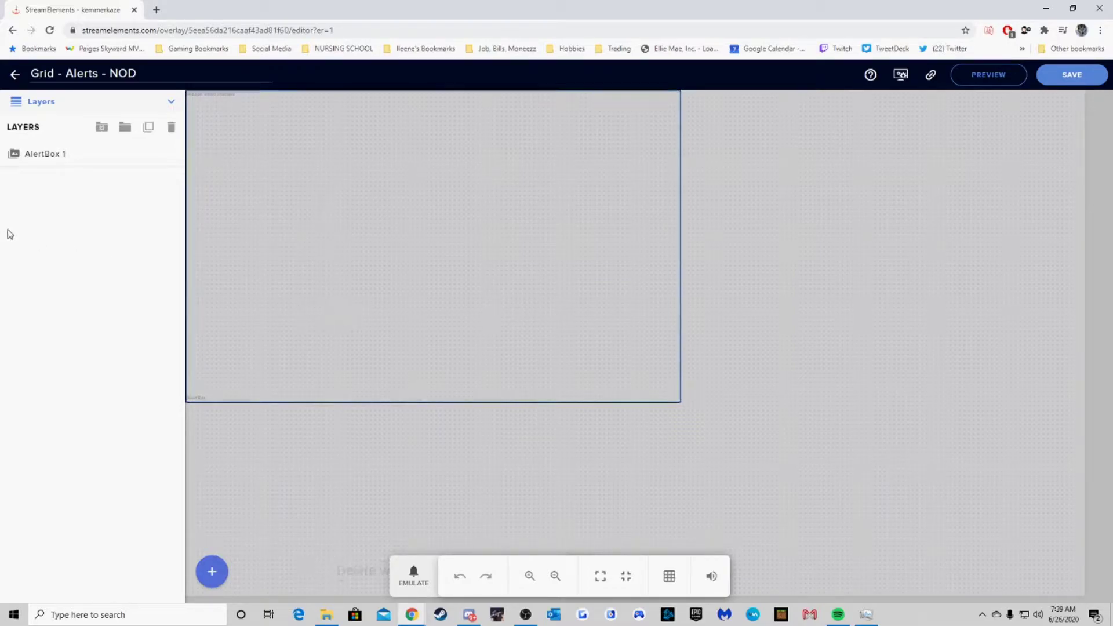
left_click(52, 156)
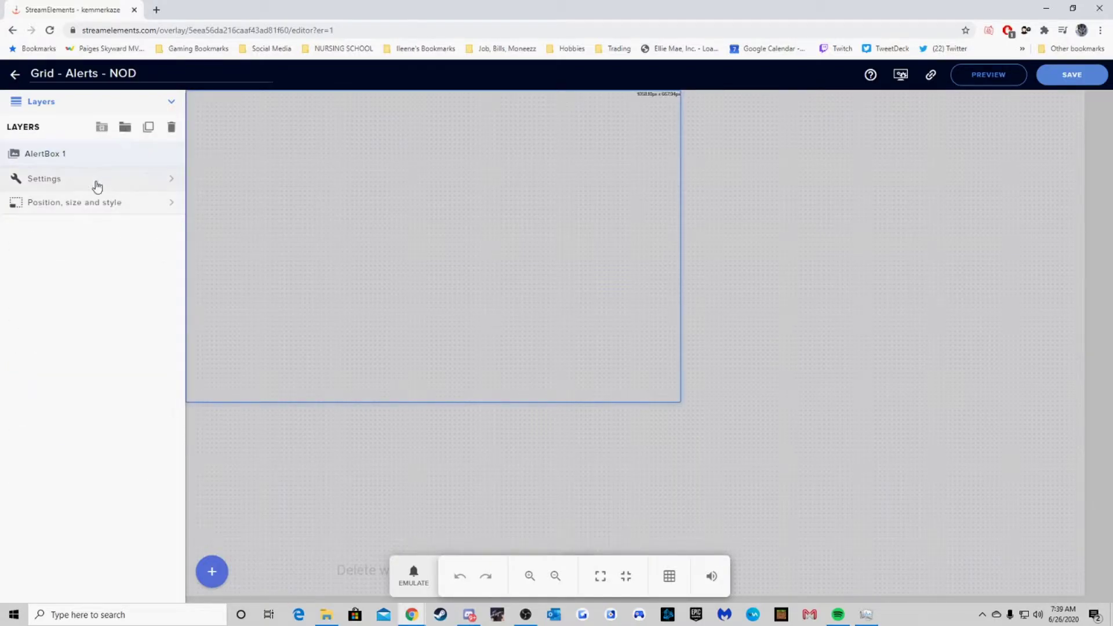
left_click(71, 207)
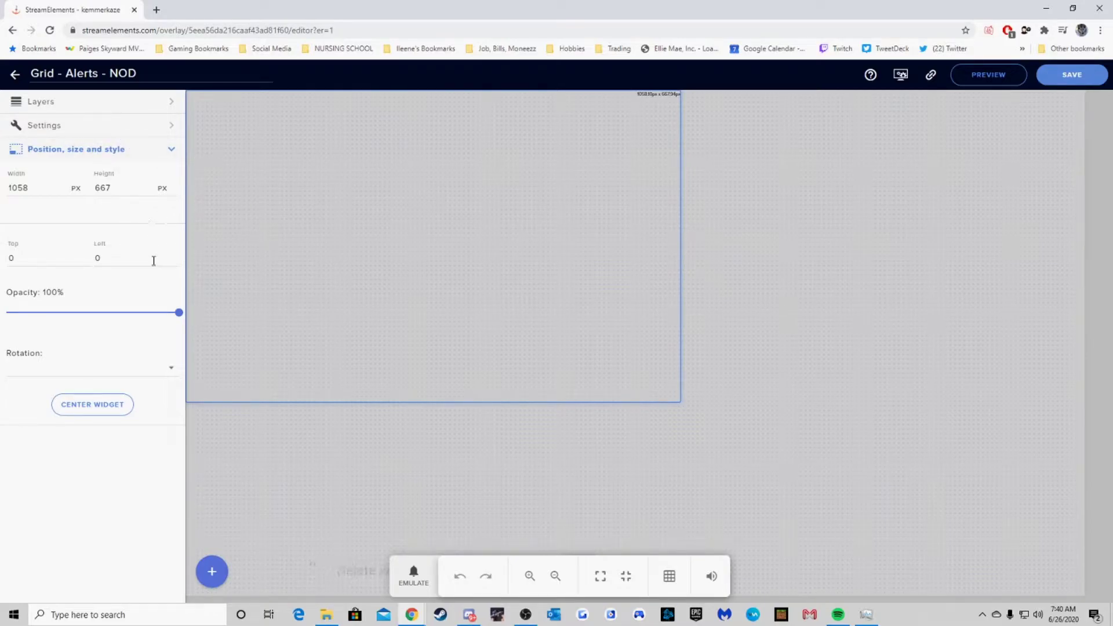
Step: Open the advanced settings of the follower alert in AlertBox 1
left_click(112, 132)
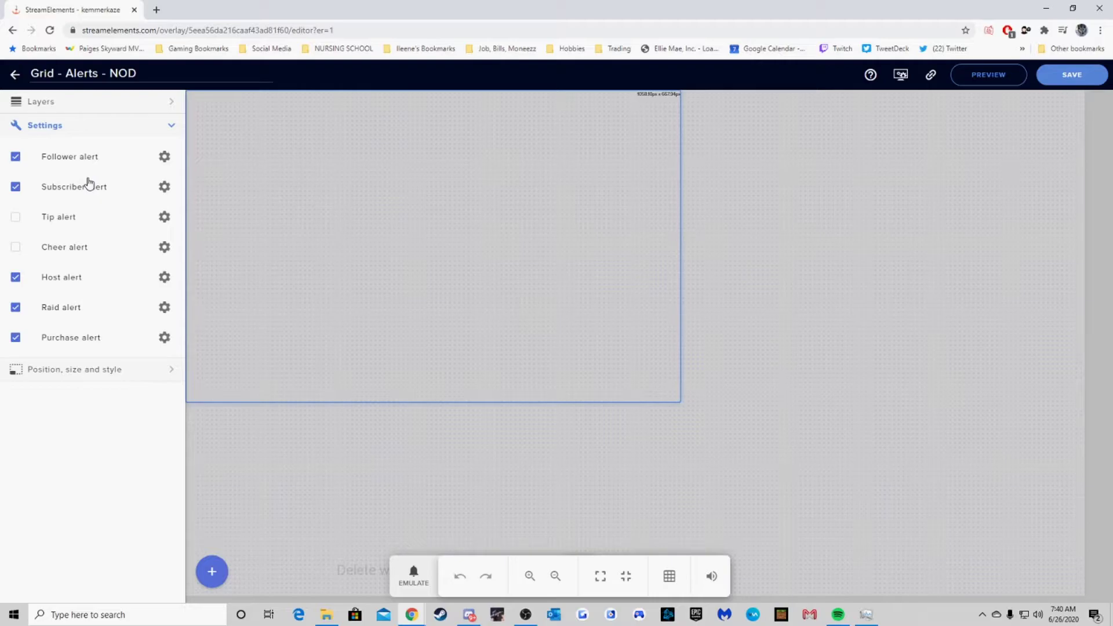
left_click(133, 163)
left_click(133, 163)
left_click(166, 163)
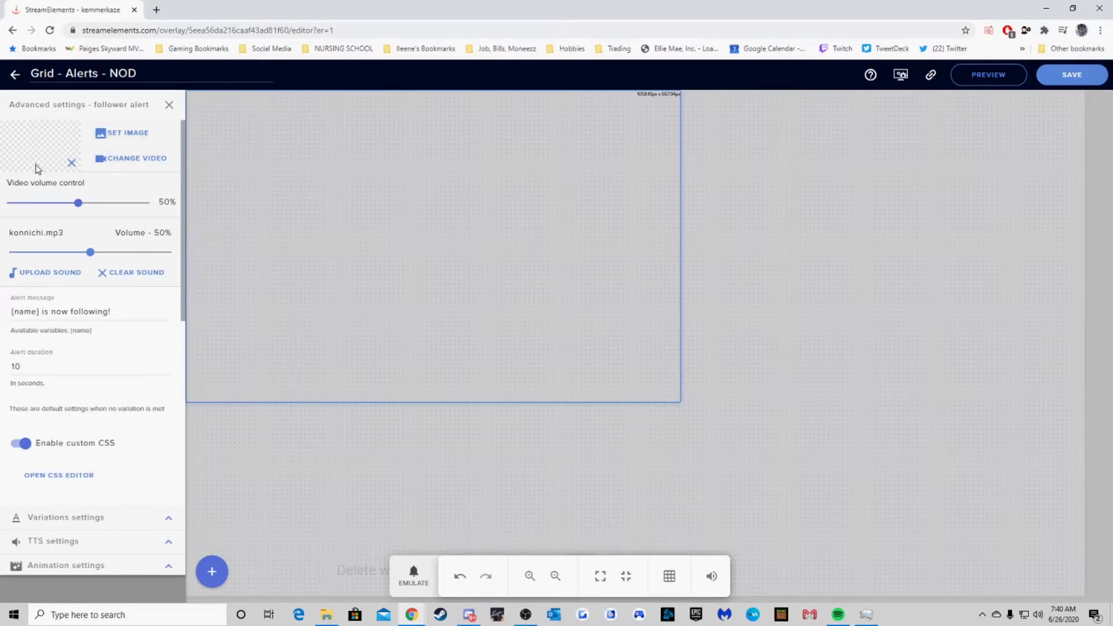
Step: Open the image picker for the follower alert and browse the uploaded images
left_click(122, 133)
mouse_move(223, 257)
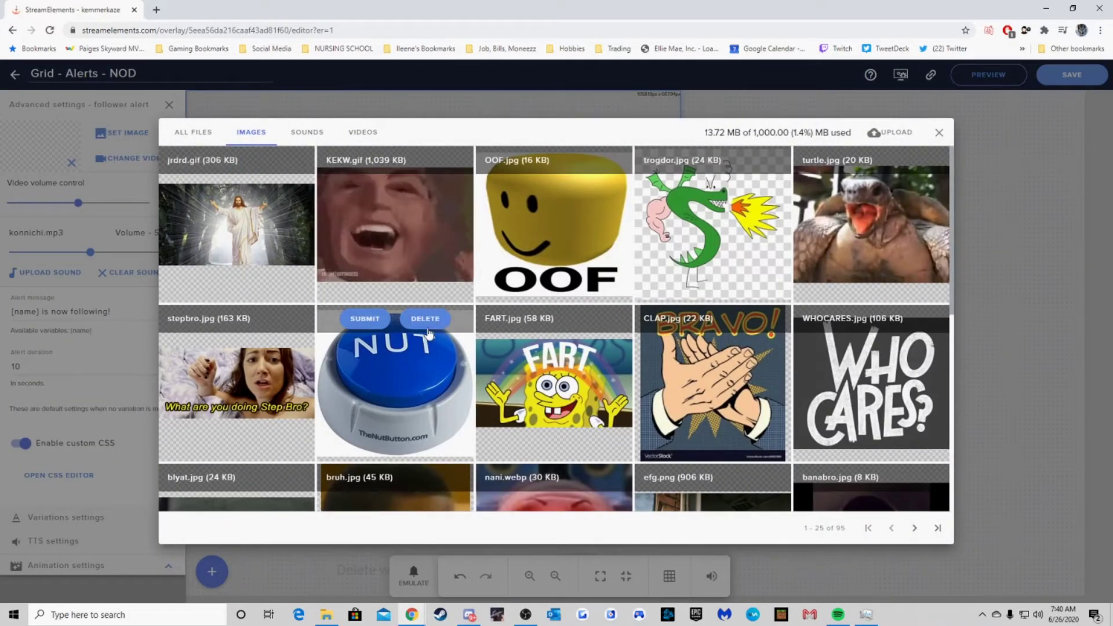
scroll(580, 348, "down", 3)
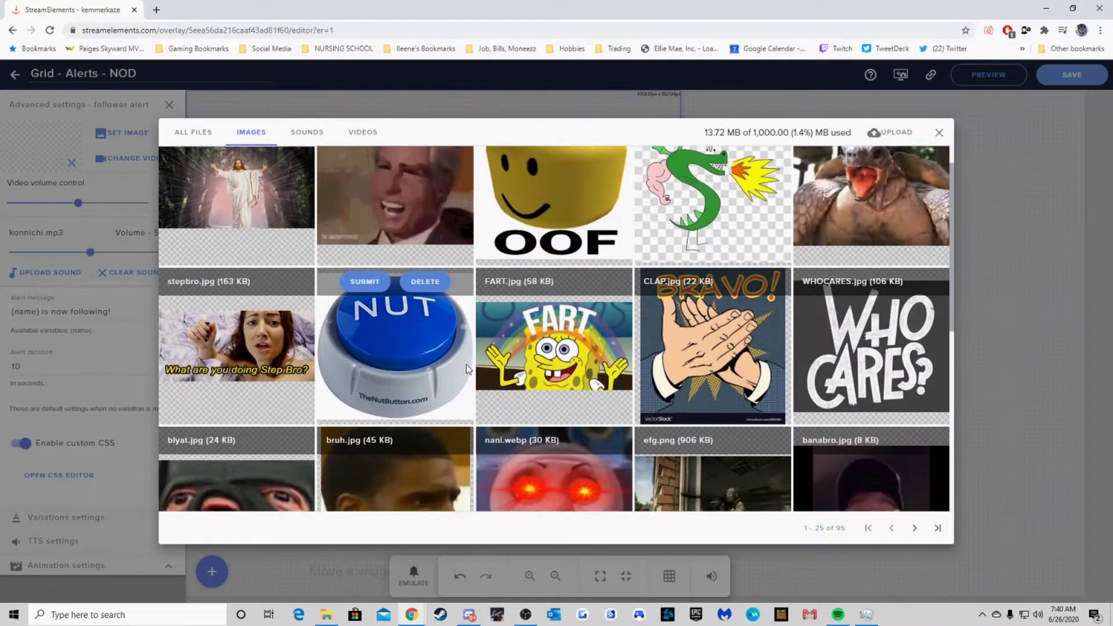
scroll(743, 365, "down", 5)
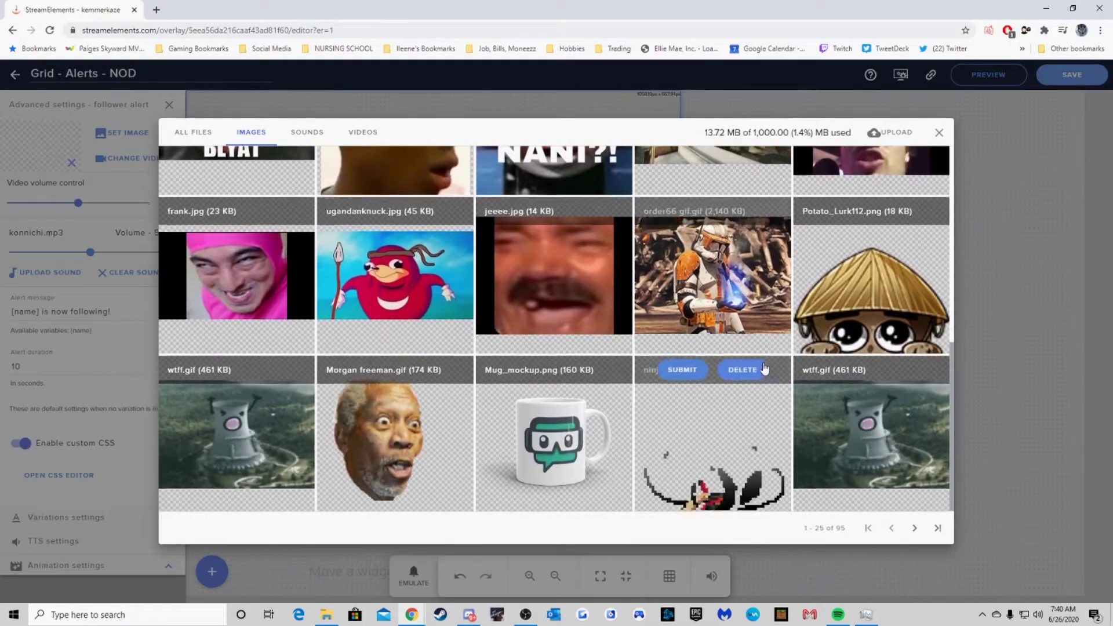
scroll(753, 347, "up", 8)
scroll(724, 371, "down", 1)
scroll(580, 336, "up", 1)
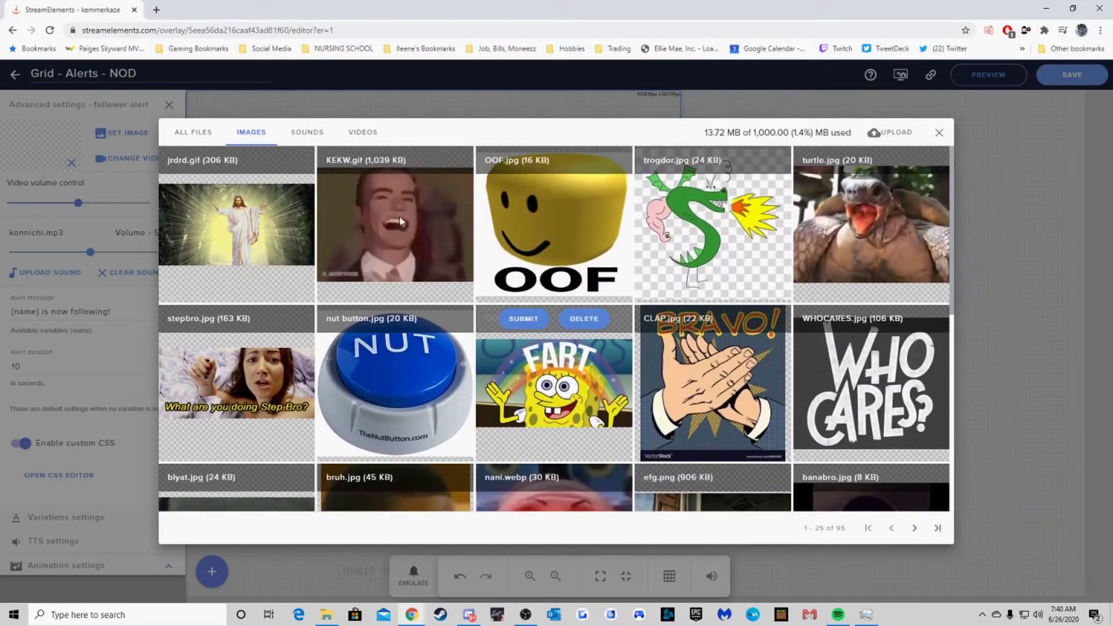
Step: Check the uploaded sounds and videos in the media library, and close it without choosing a file
left_click(307, 132)
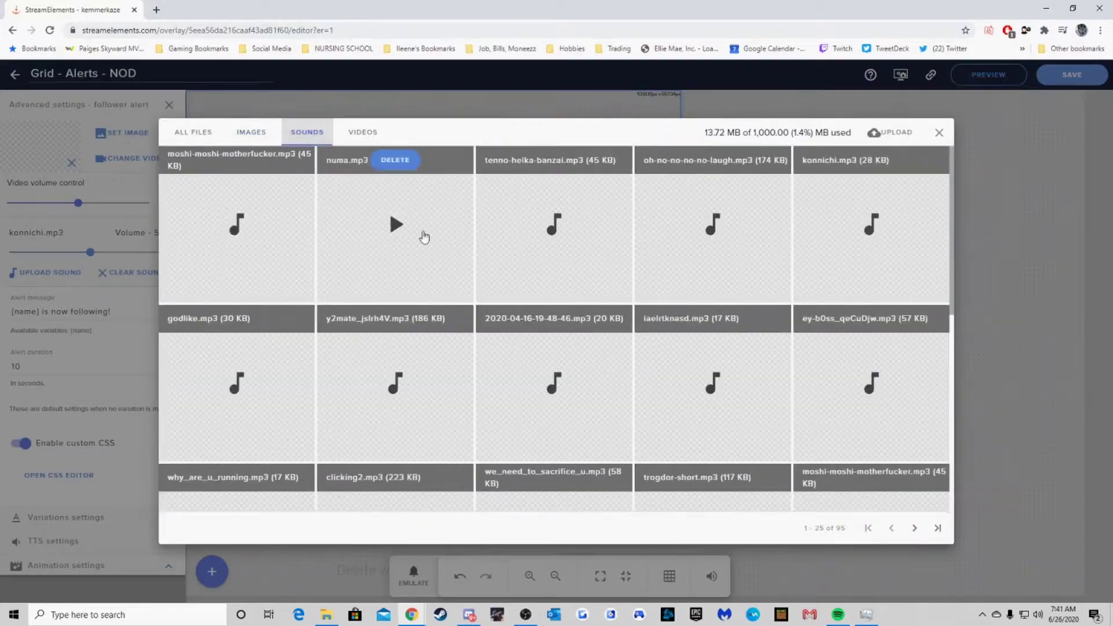
left_click(362, 132)
left_click(313, 134)
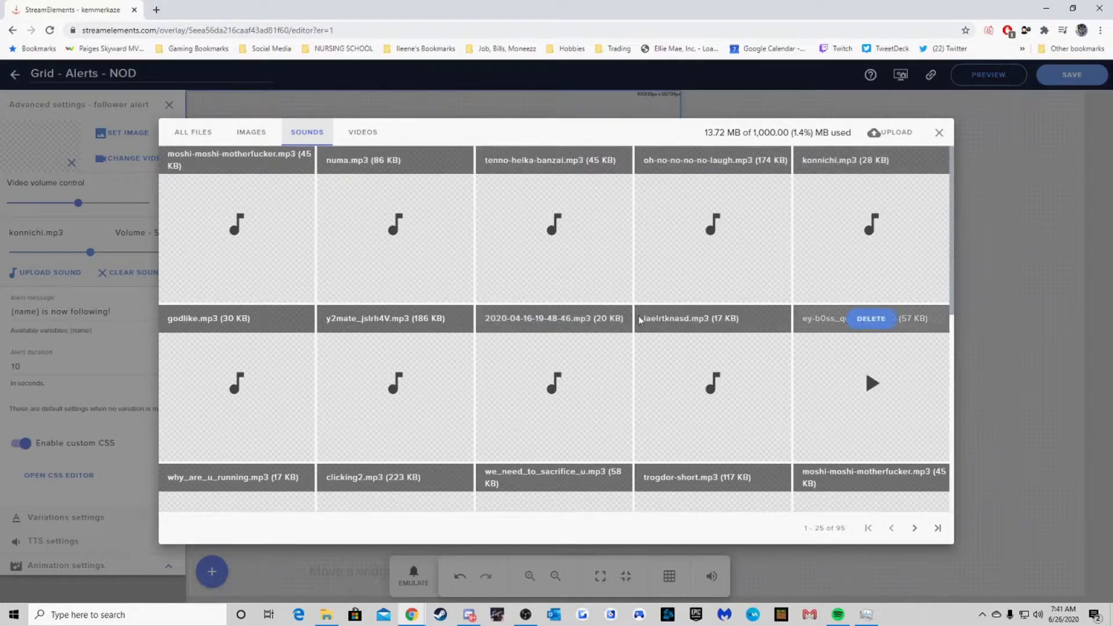
scroll(264, 149, "down", 3)
left_click(260, 136)
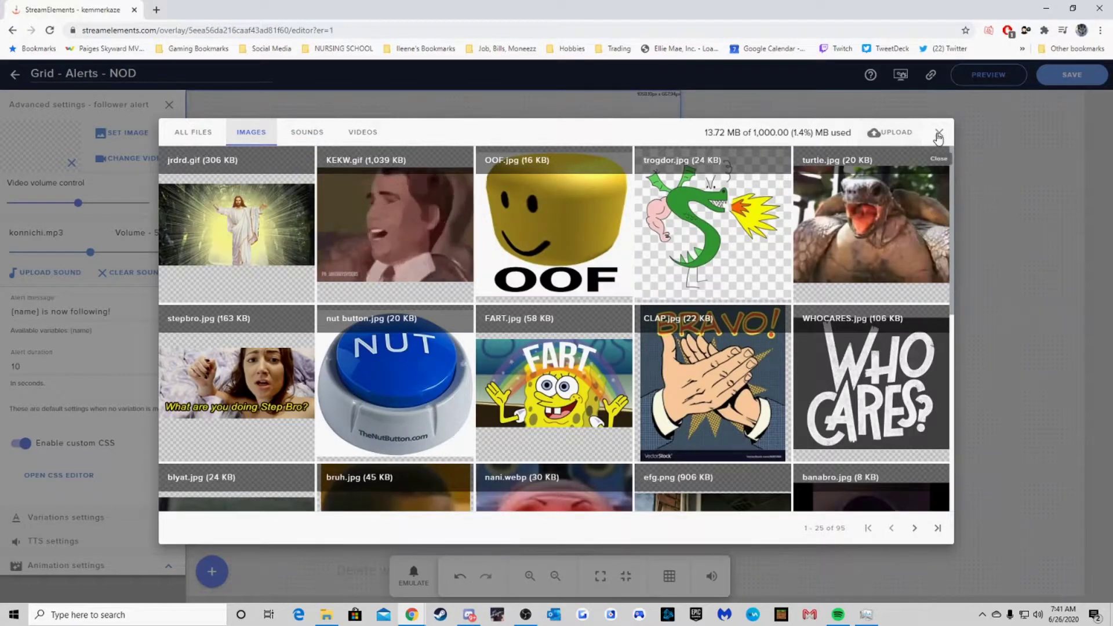
left_click(939, 132)
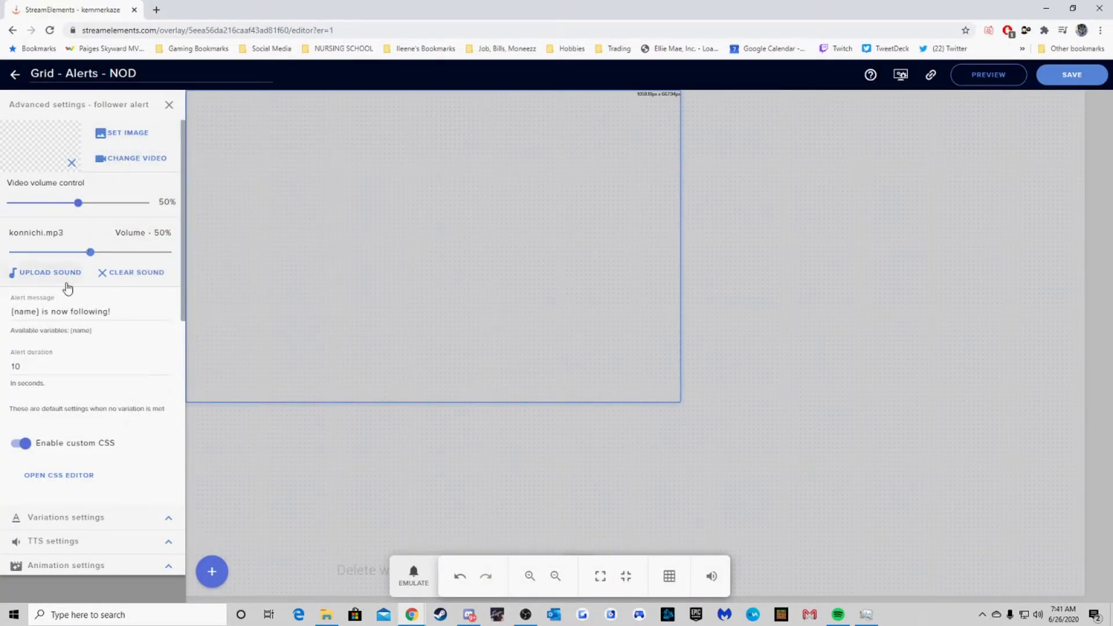
Step: Leave the follower alert settings and review the subscriber alert's advanced settings
scroll(128, 406, "down", 1)
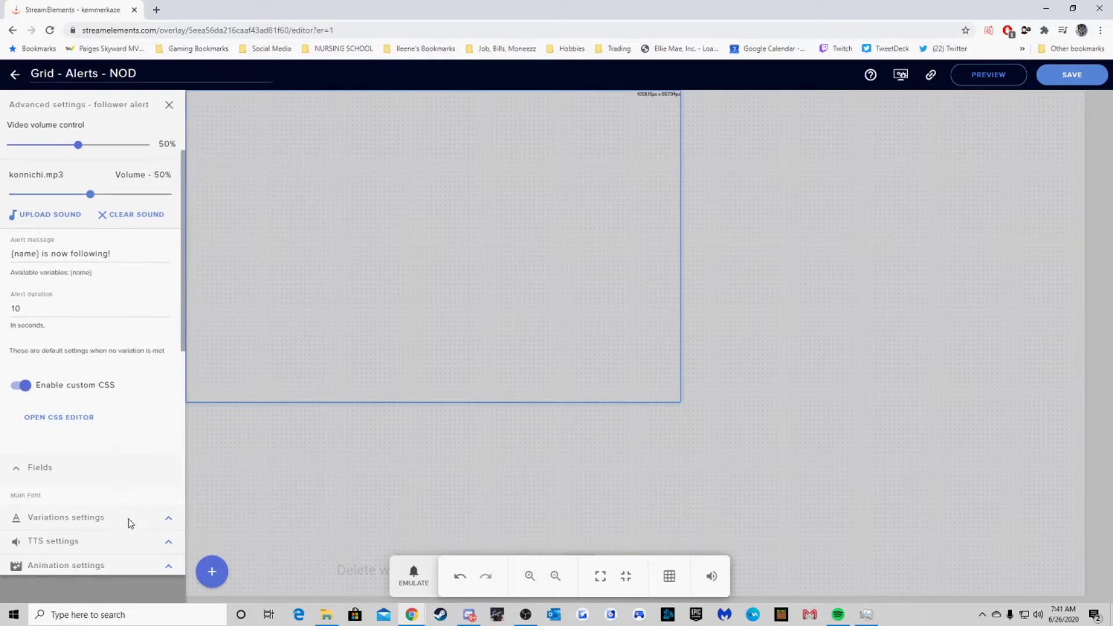
left_click(168, 105)
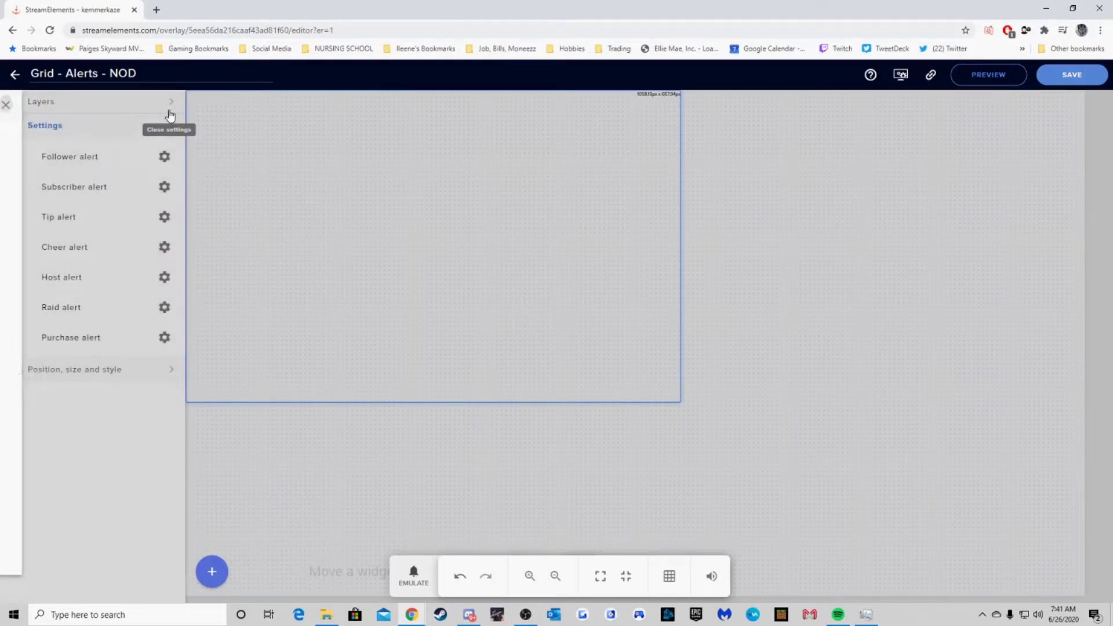
left_click(165, 186)
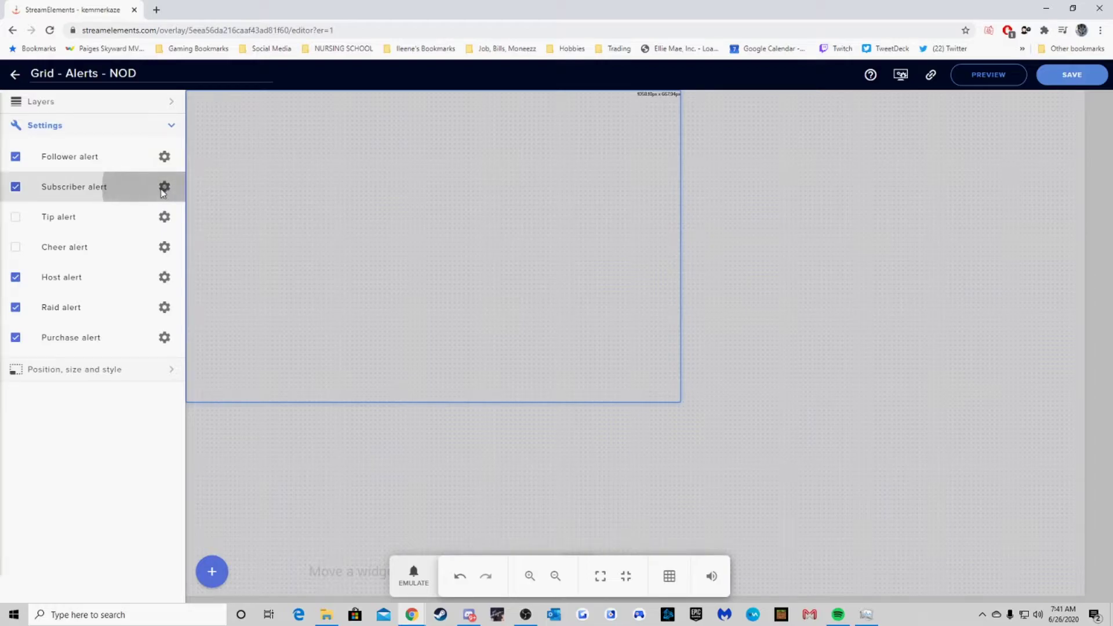
scroll(144, 289, "down", 2)
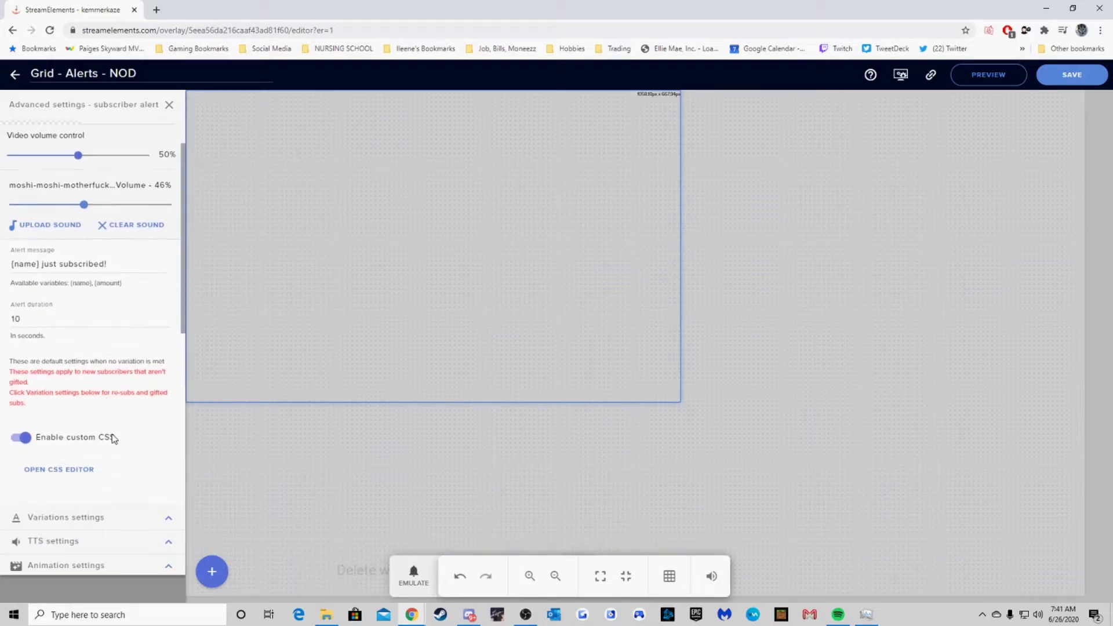
Step: Review the subscriber alert's variations, inspect the community gift variation's settings, and return to the list of alerts
left_click(168, 520)
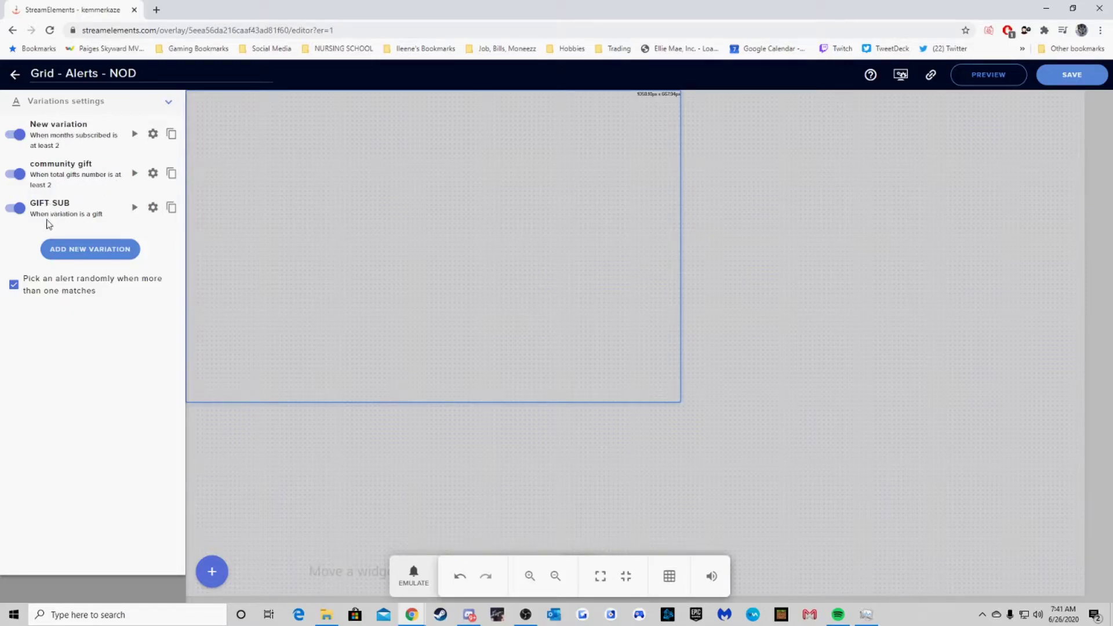
left_click(153, 174)
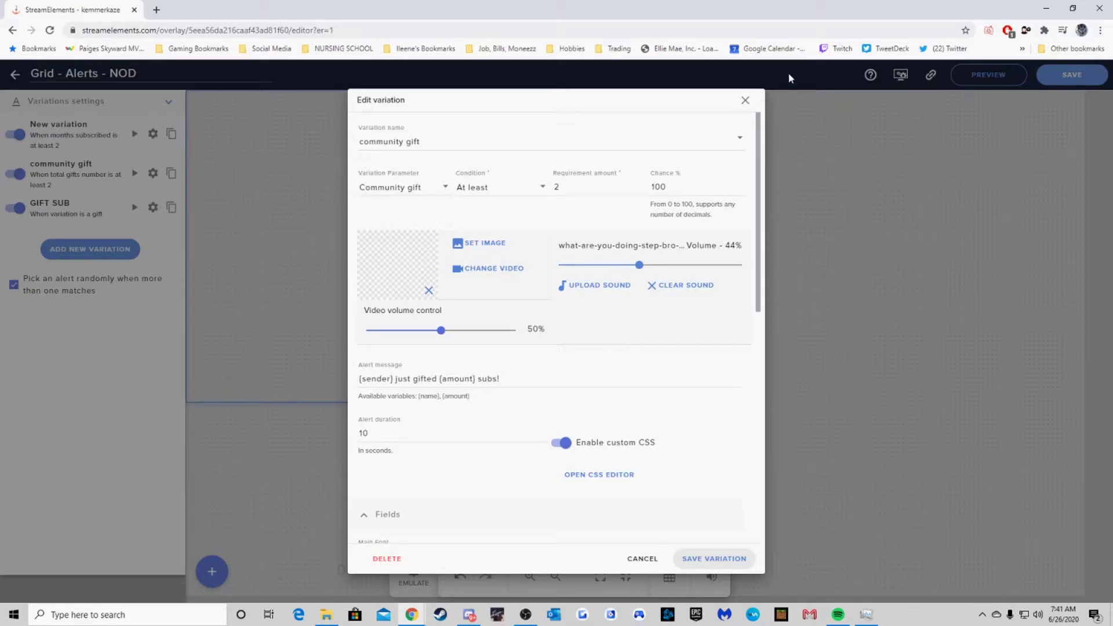
left_click(745, 102)
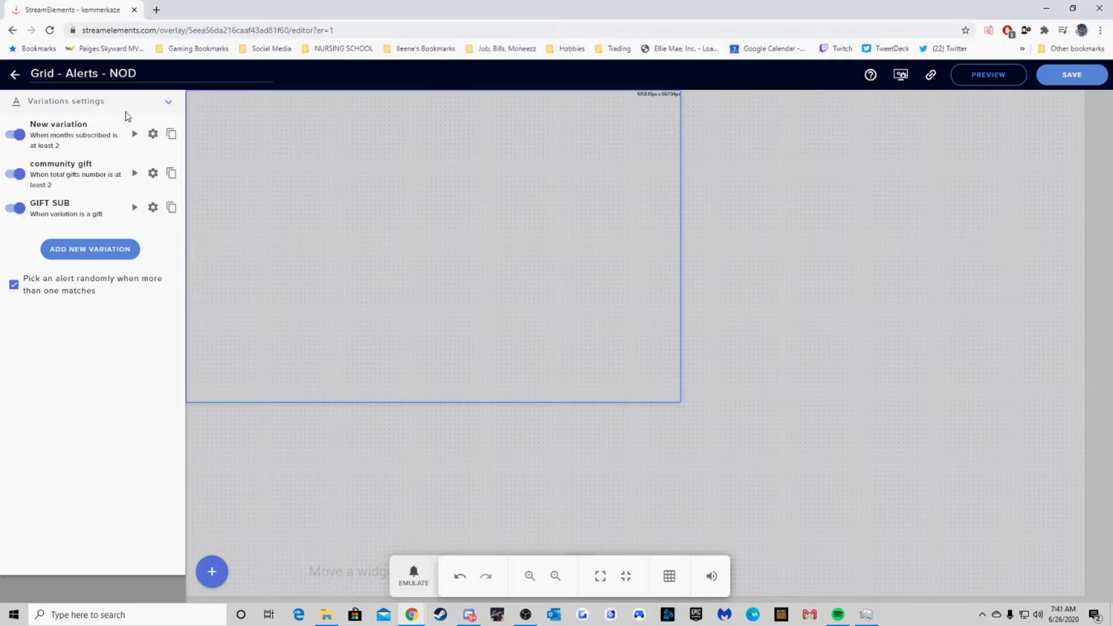
left_click(167, 106)
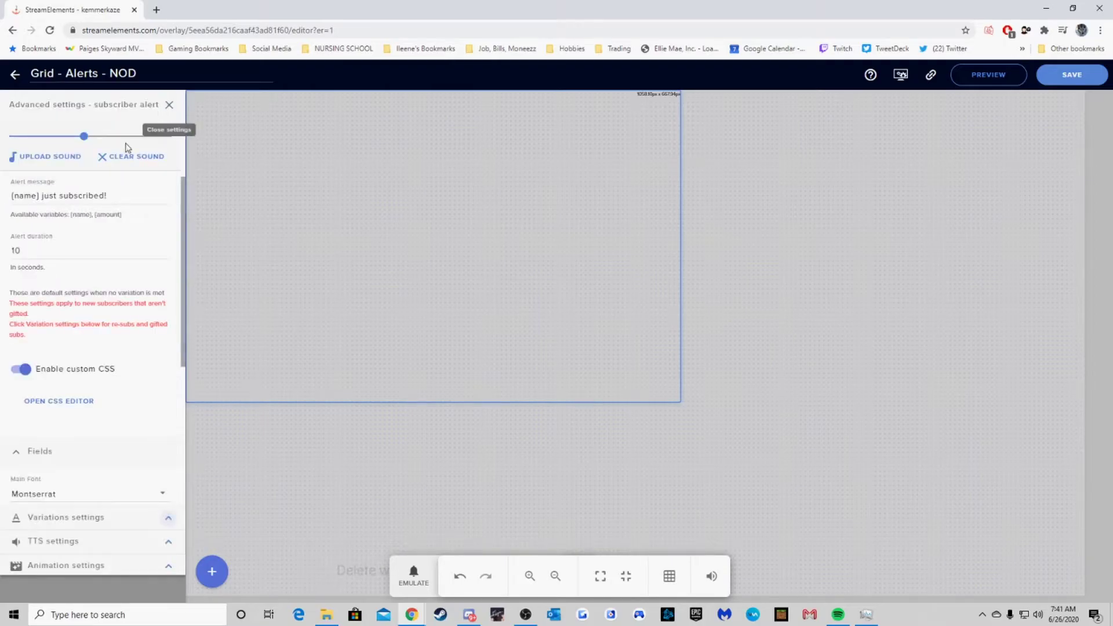
left_click(168, 106)
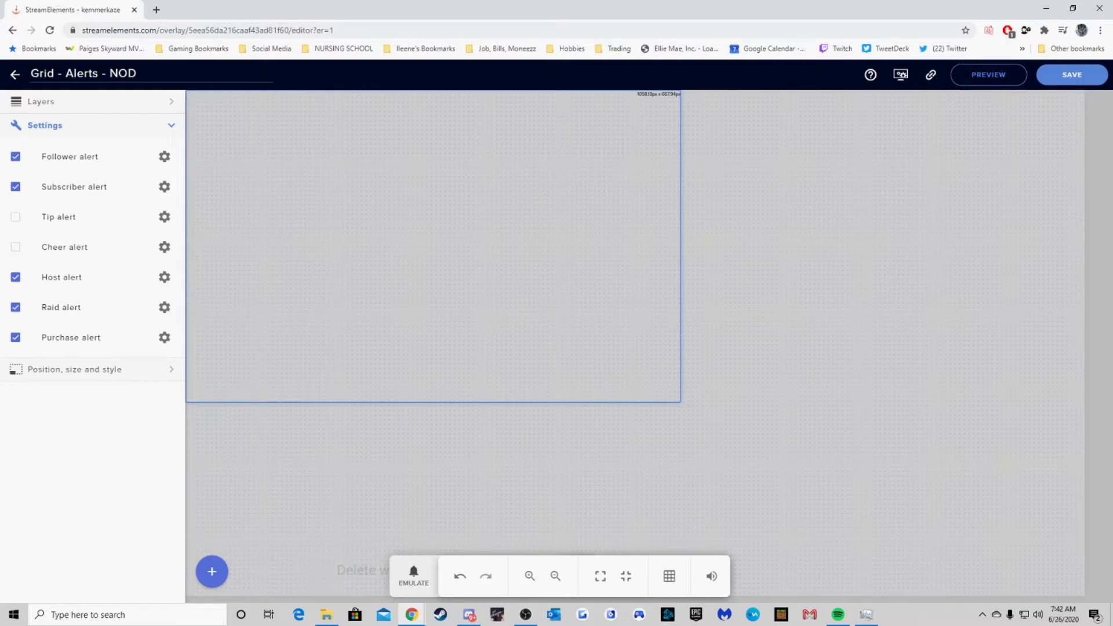
Step: Switch to OBS and maximize its window, and open the new scene prompt without creating a scene
key("alt+Tab")
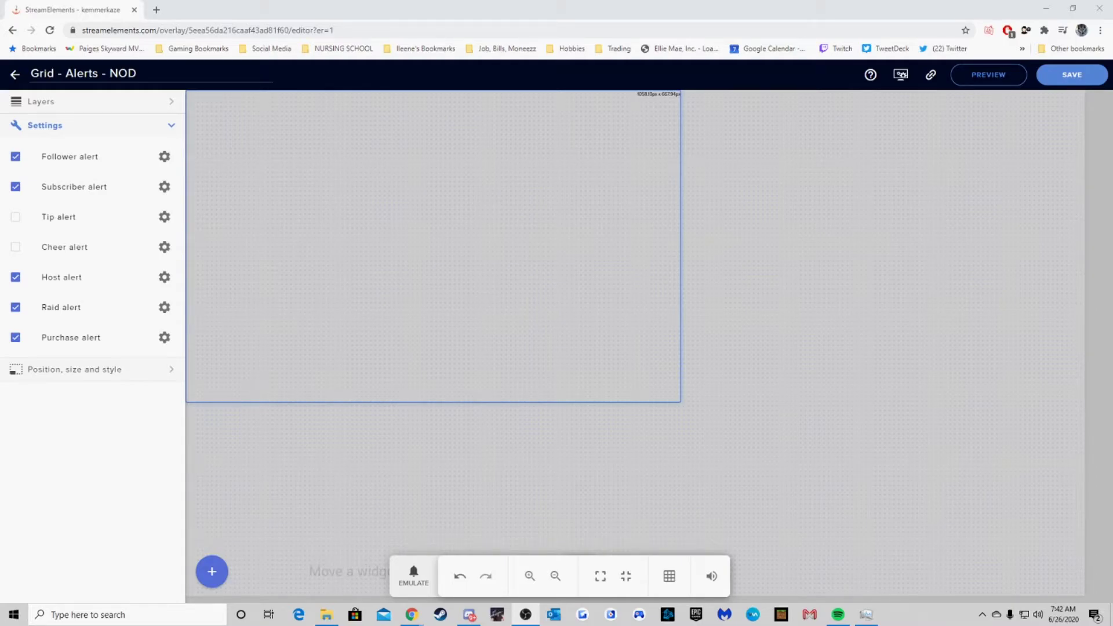
left_click_drag(1112, 134, 299, 18)
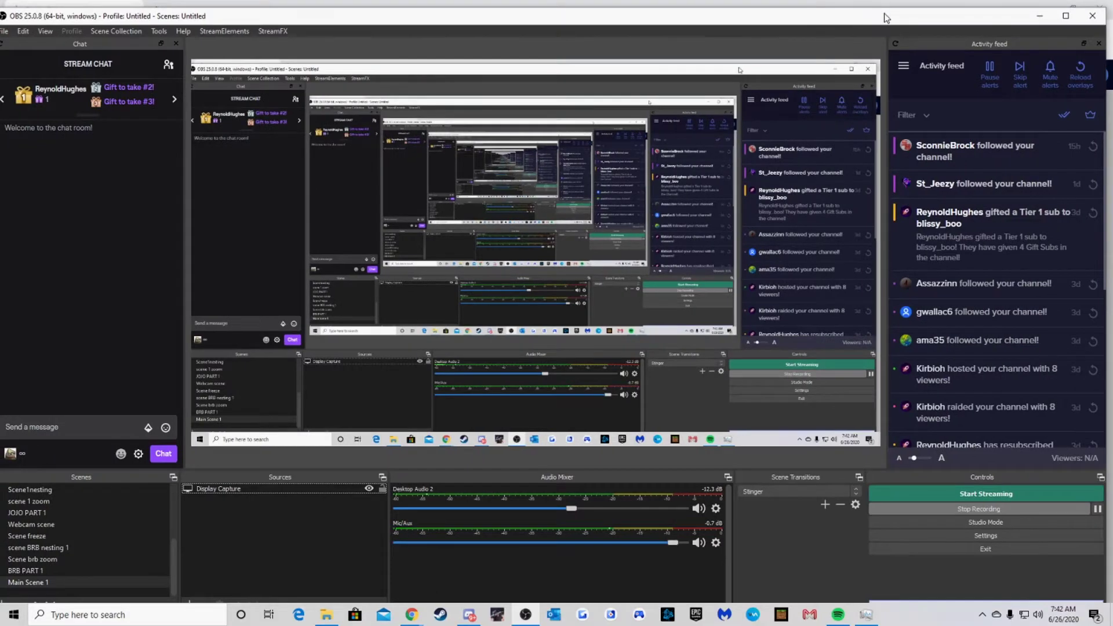
double_click(883, 17)
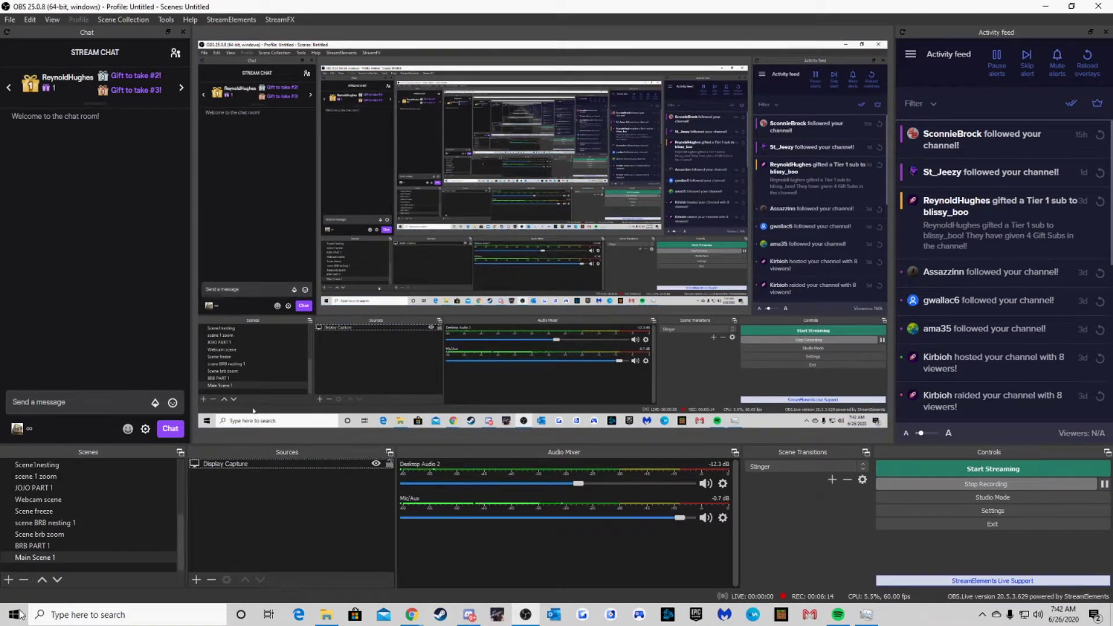
left_click(8, 580)
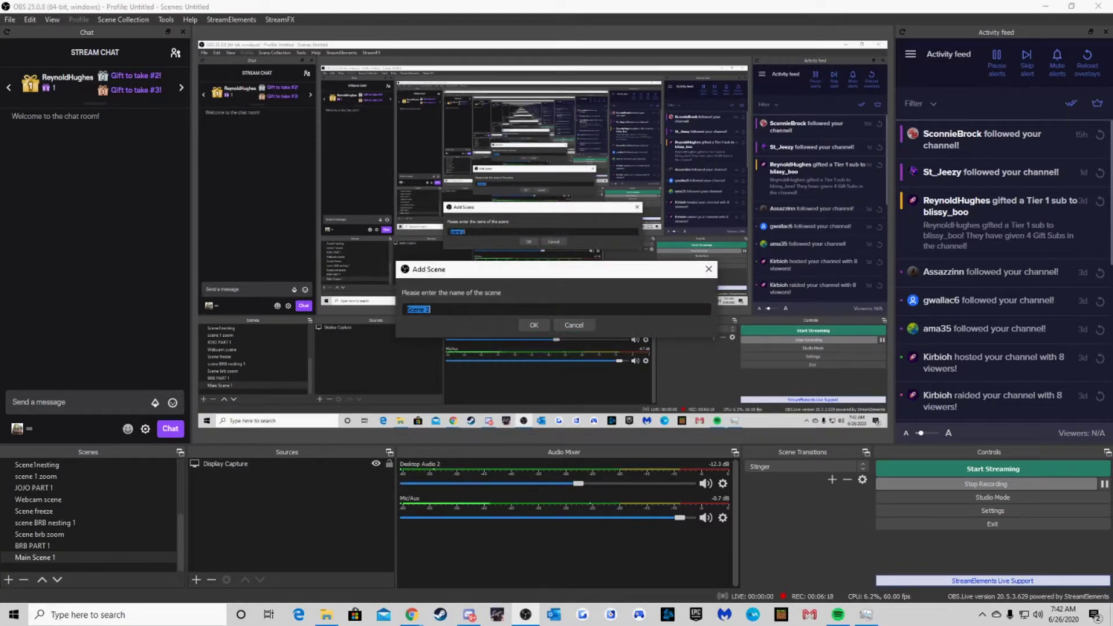
left_click(573, 326)
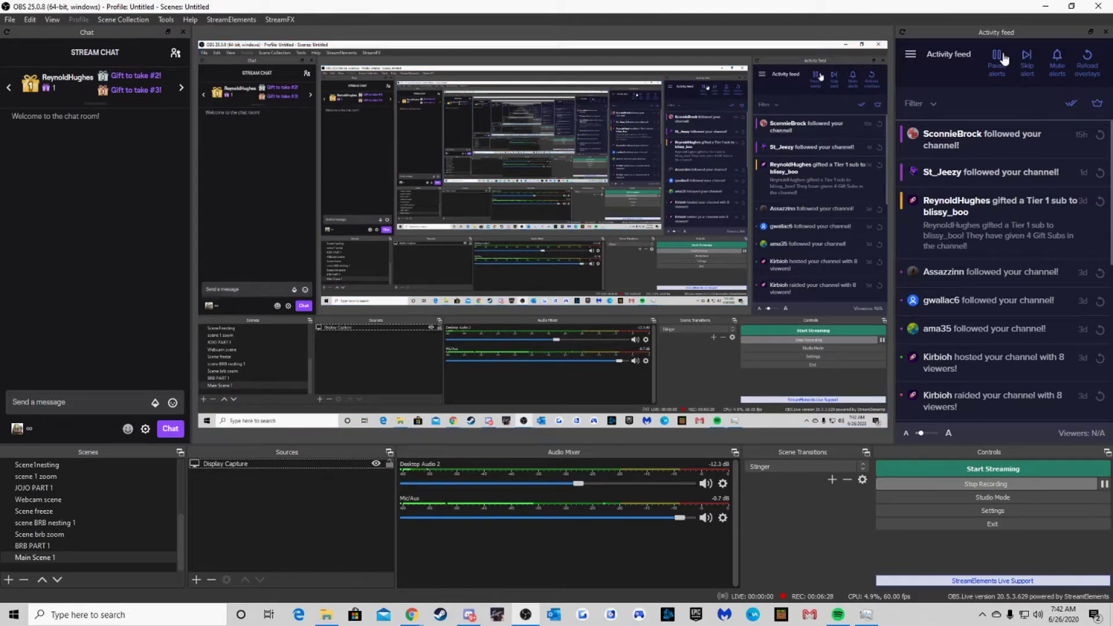
Step: Show the StreamElements Media request dock, close it again, and look over the other StreamElements options
left_click(241, 19)
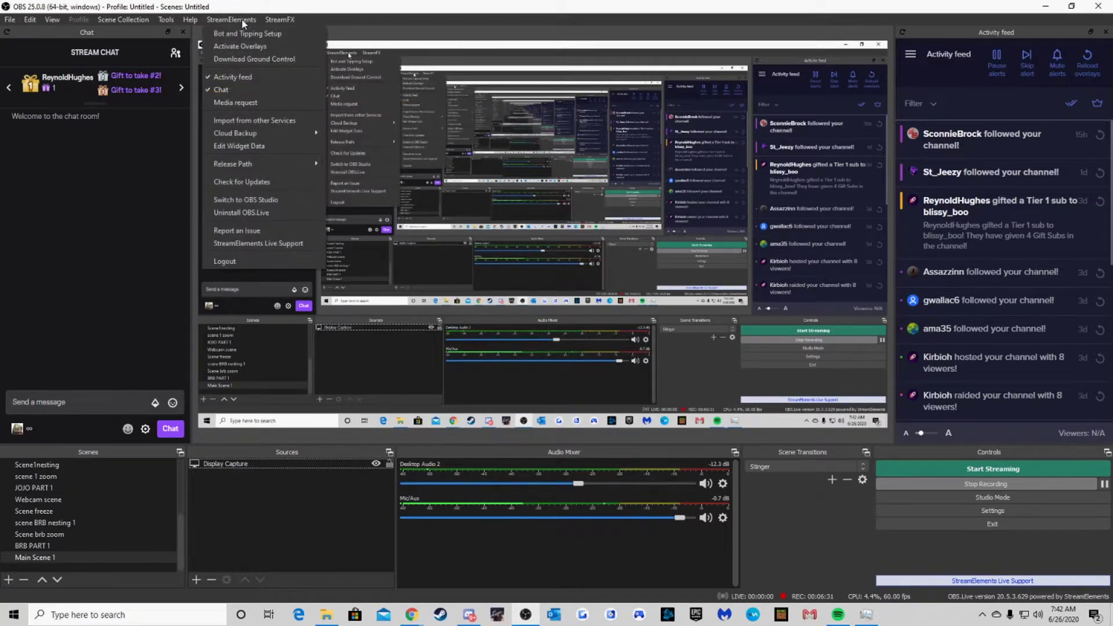
left_click(251, 102)
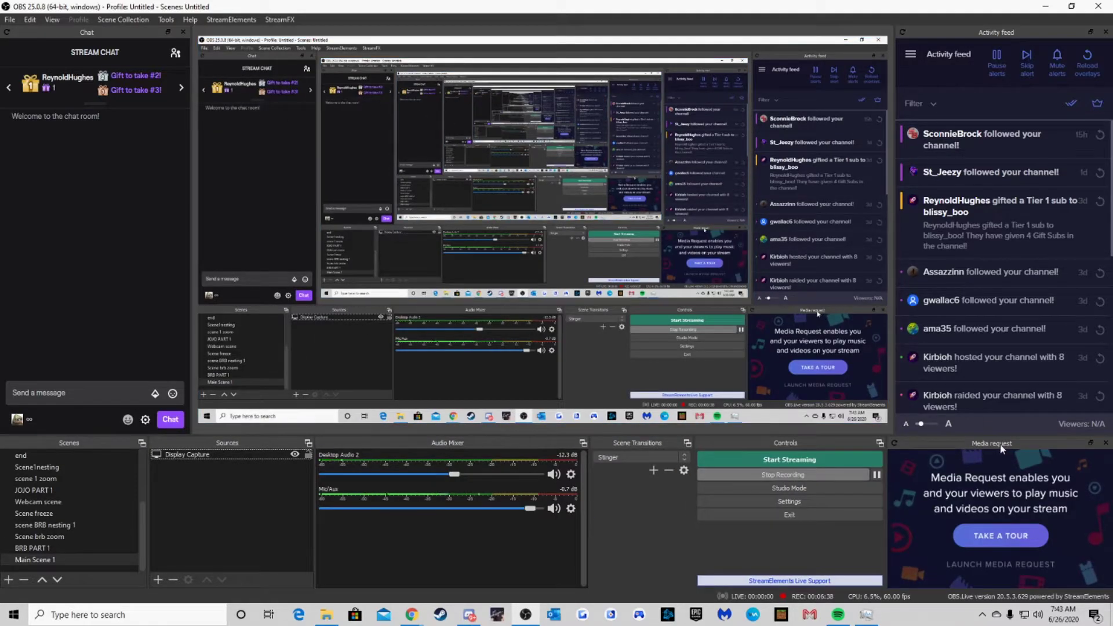
left_click(1105, 442)
left_click(219, 19)
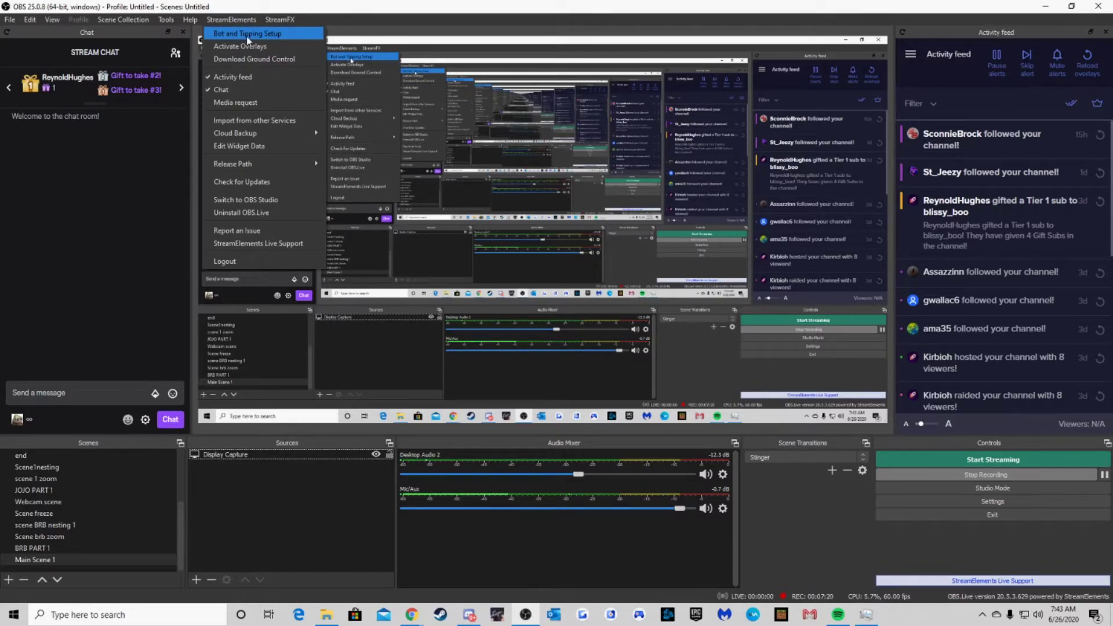
left_click(208, 475)
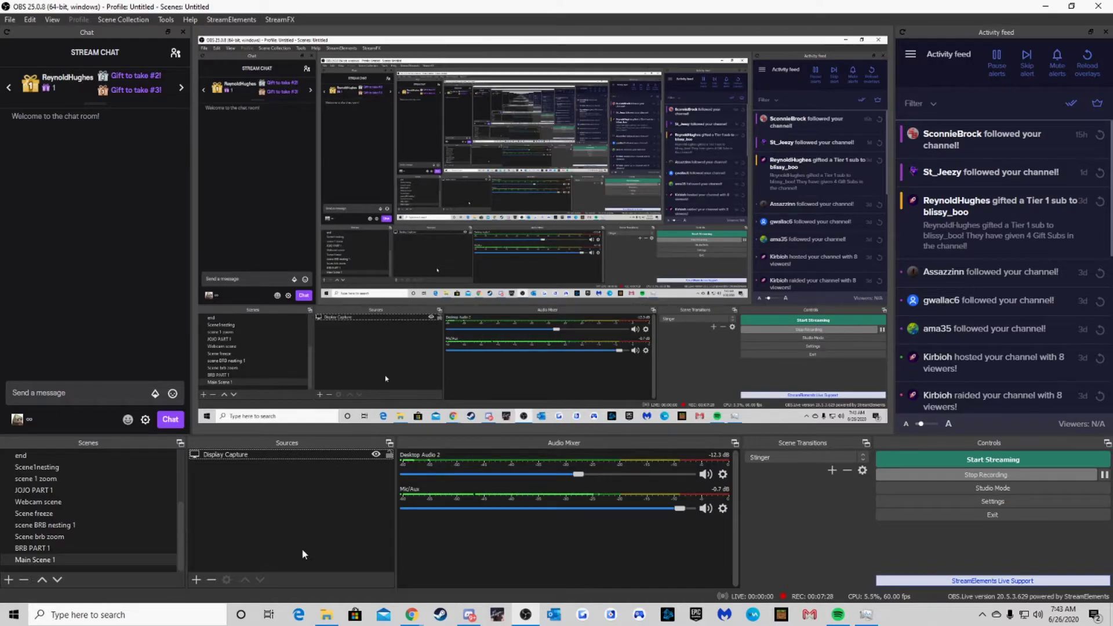
Step: Add a new browser source named alerts123456 to Main Scene 1 and move its properties window aside
left_click(197, 580)
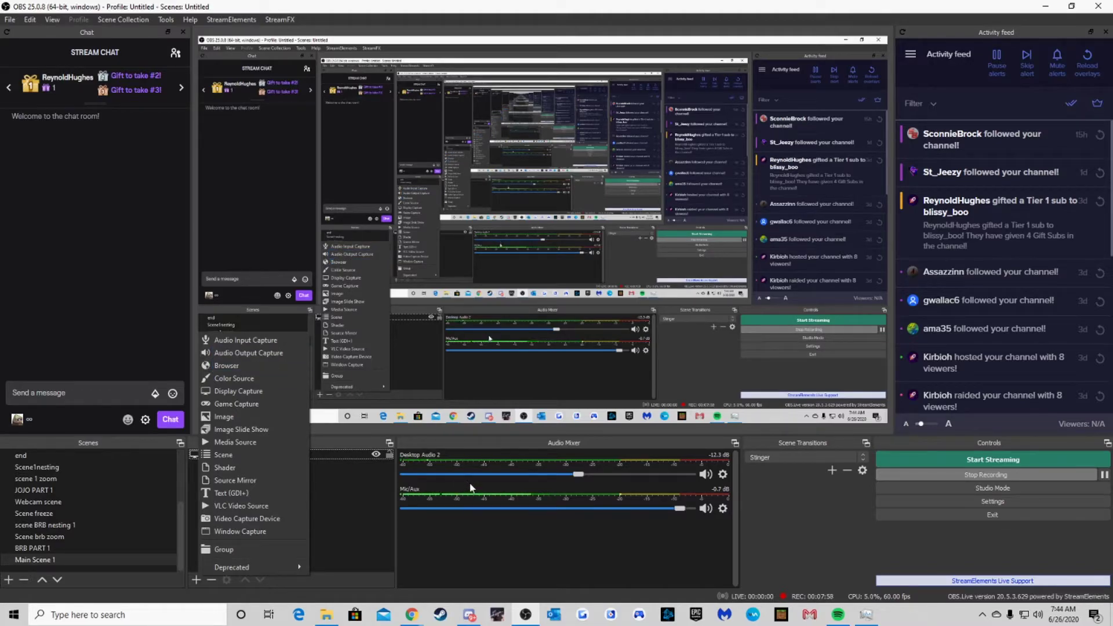
left_click(254, 367)
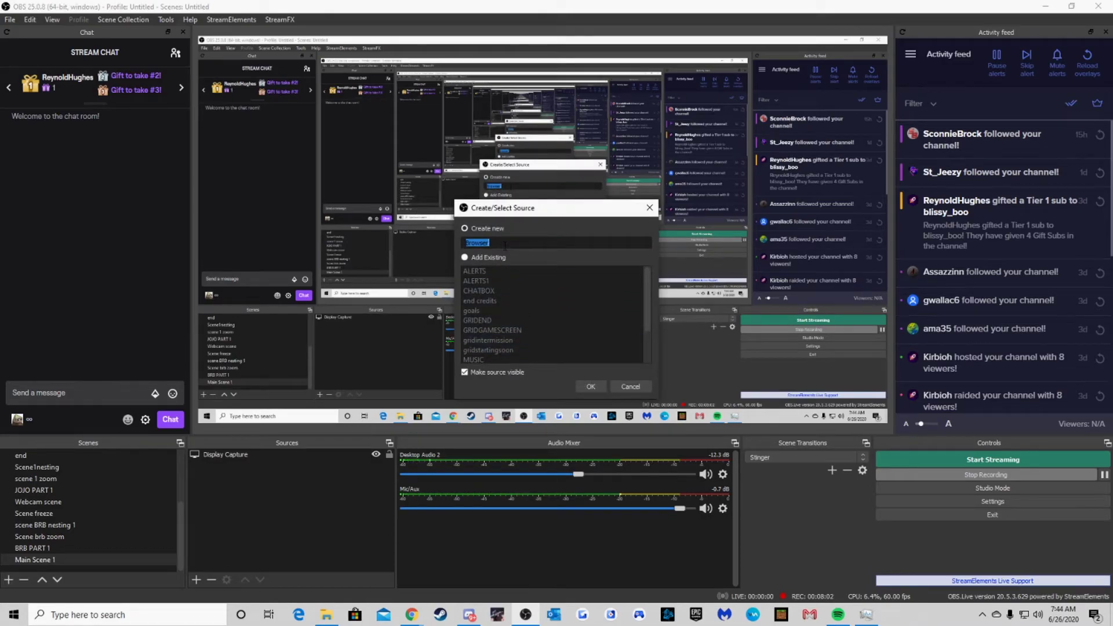
type("alerts123456")
left_click(590, 386)
left_click_drag(572, 136, 853, 81)
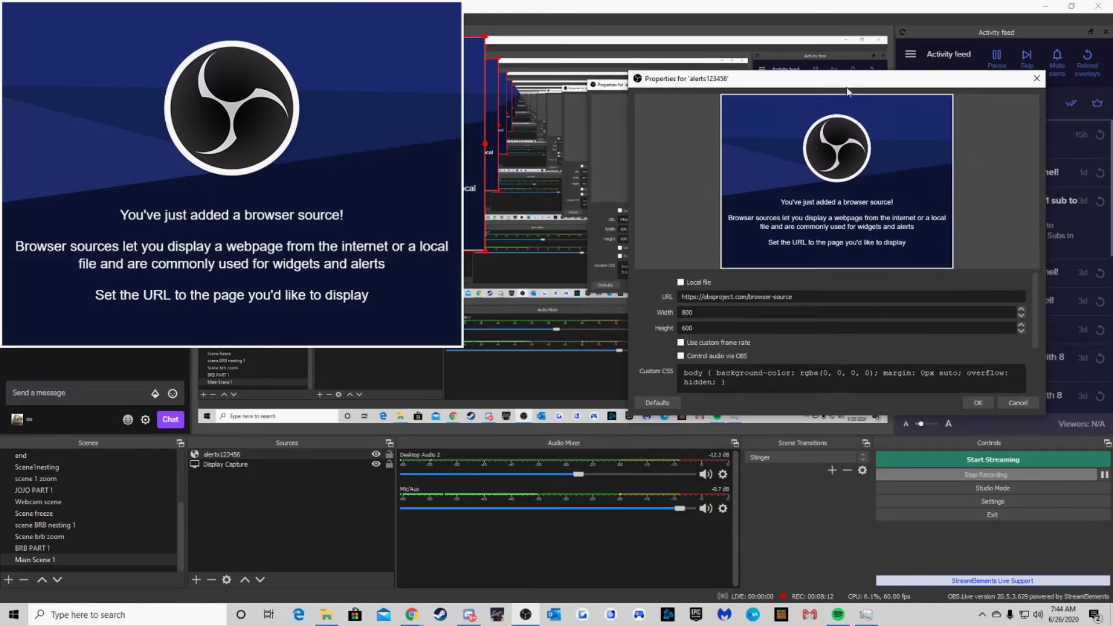
Step: Copy the overlay's link from the StreamElements editor in Chrome, and return to the browser source's properties in OBS
left_click(412, 614)
left_click(376, 581)
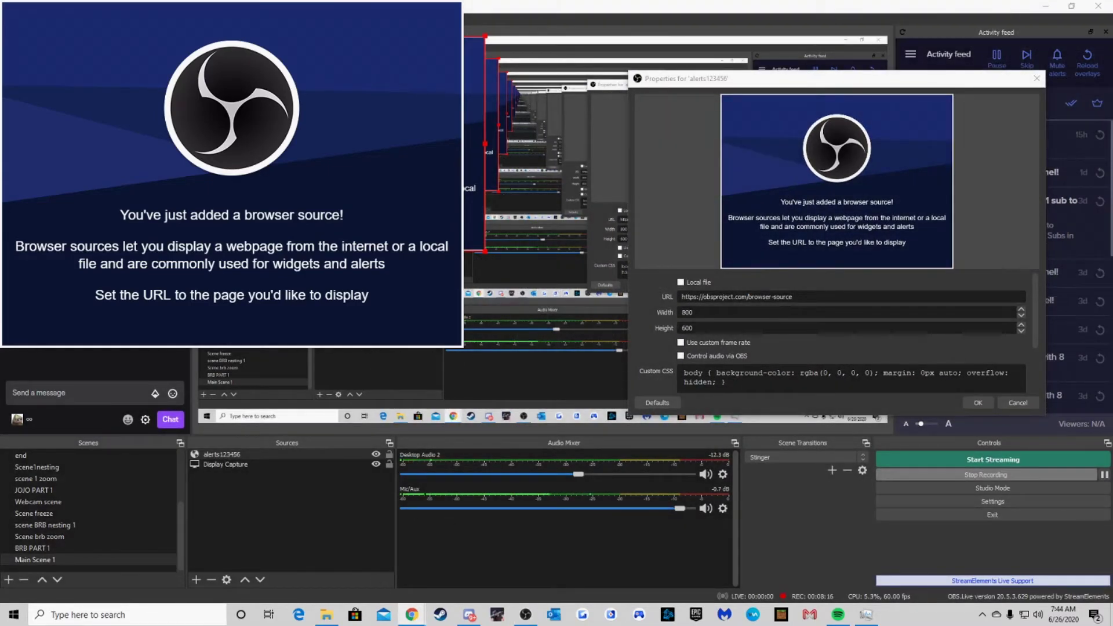
mouse_move(411, 614)
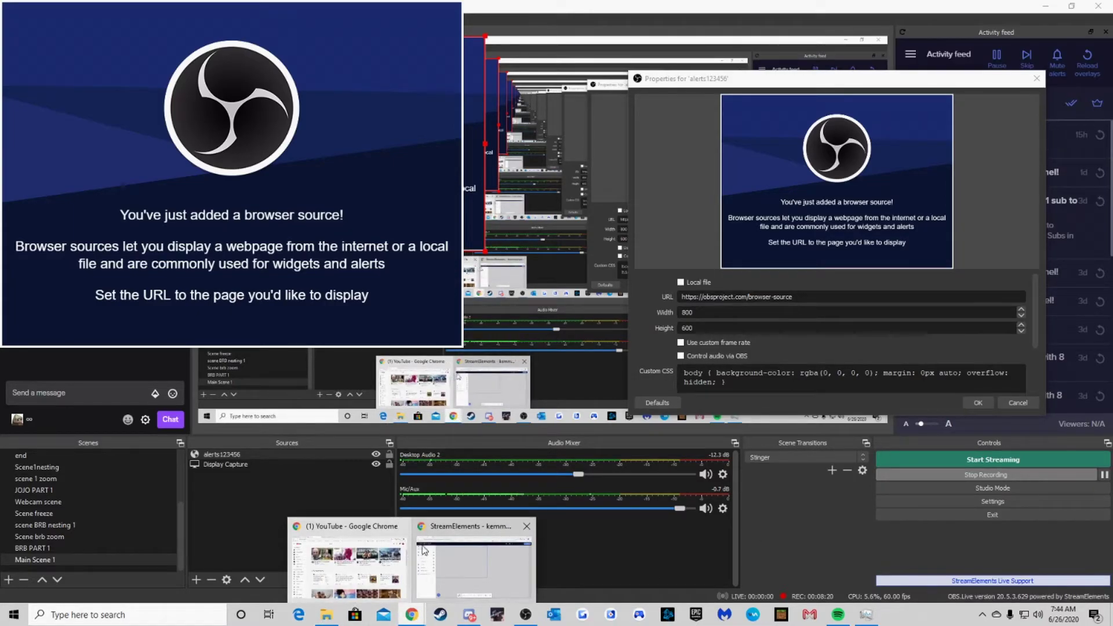
left_click(496, 558)
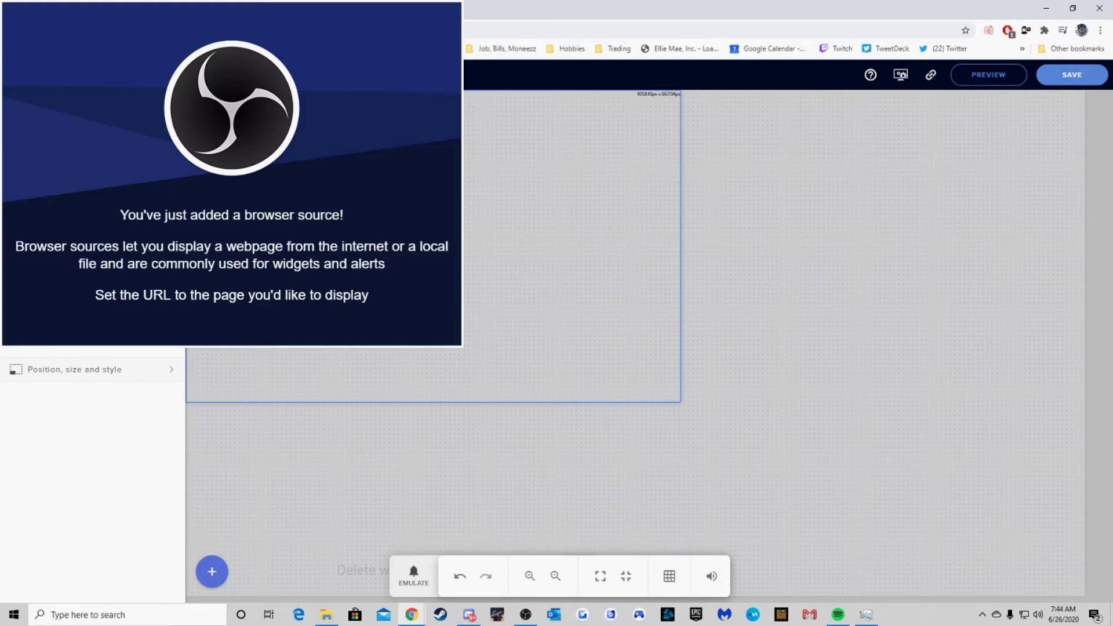
left_click(971, 80)
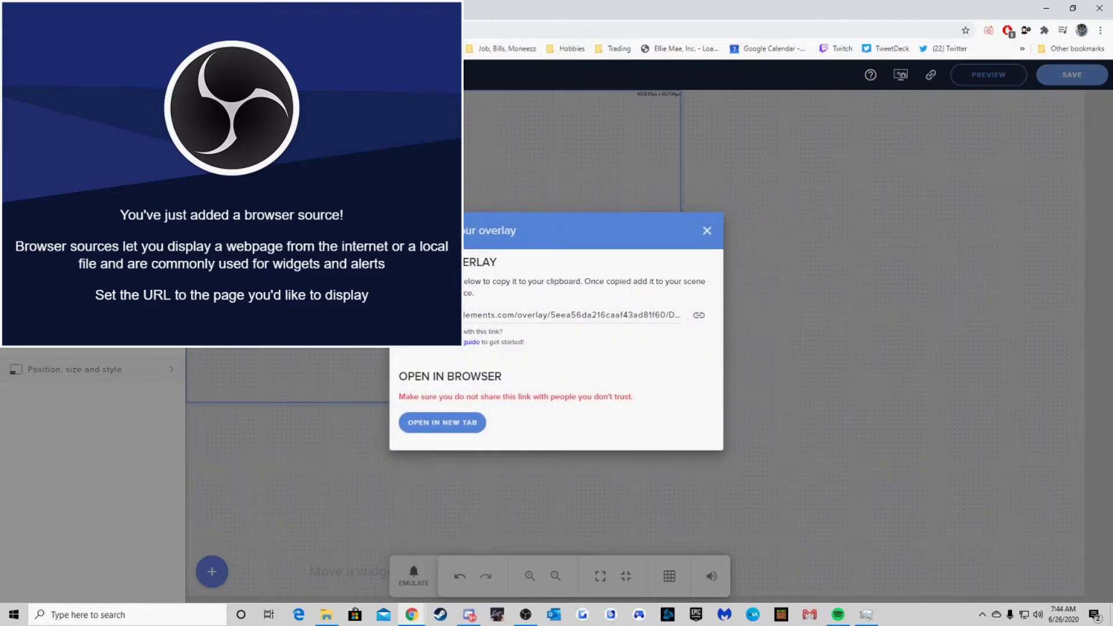
left_click(700, 316)
left_click(706, 231)
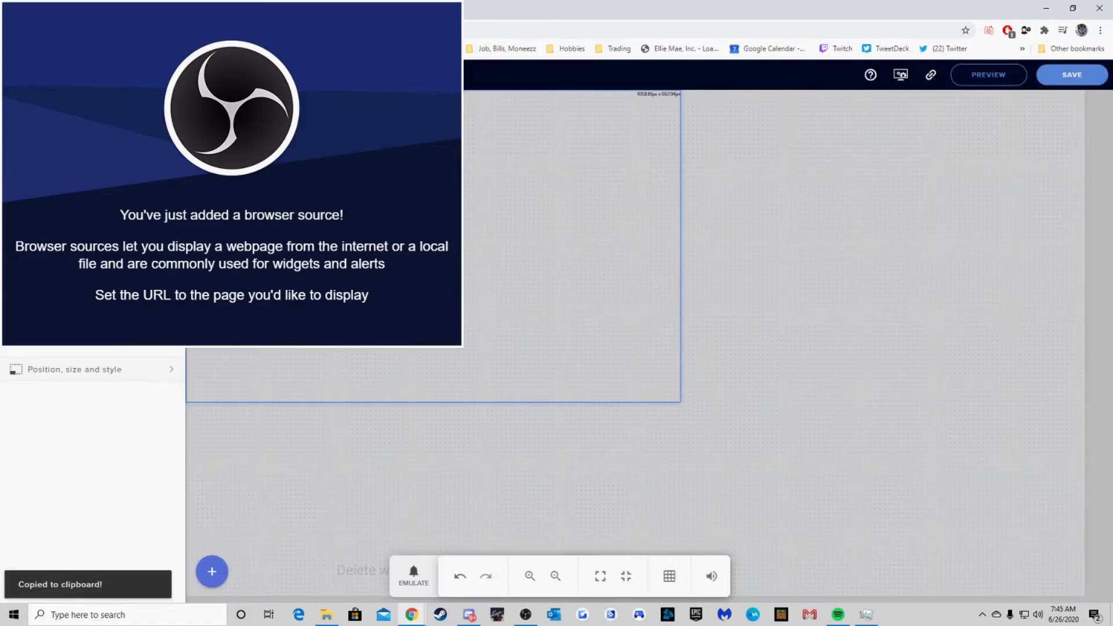
left_click(1046, 8)
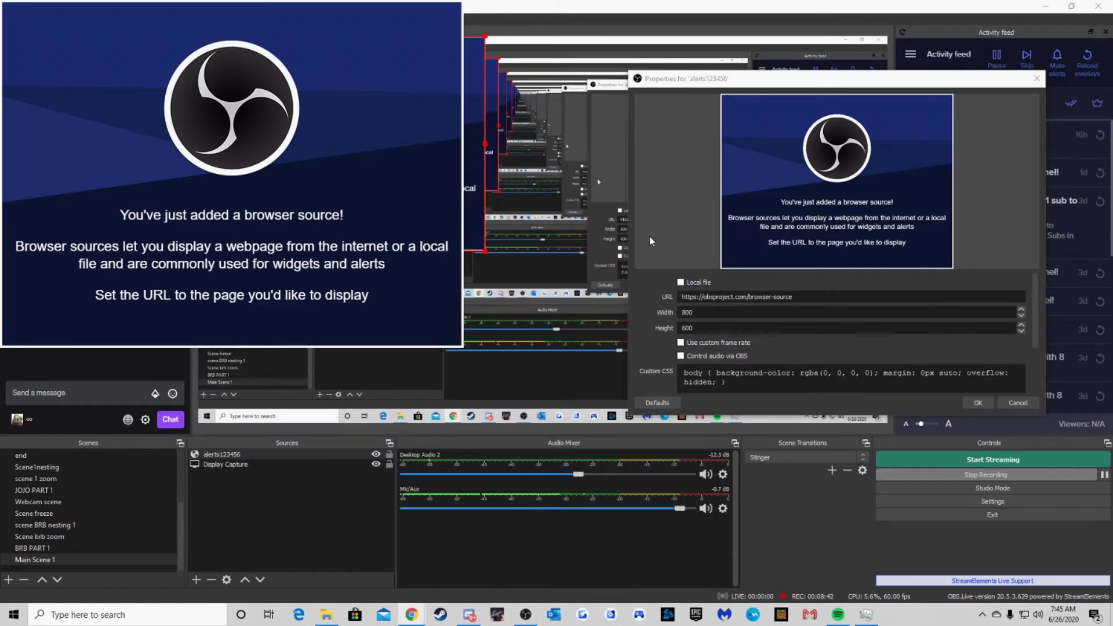
Step: Replace the browser source's URL with the copied private overlay link, confirm its properties, and hide the alerts123456 source
triple_click(811, 298)
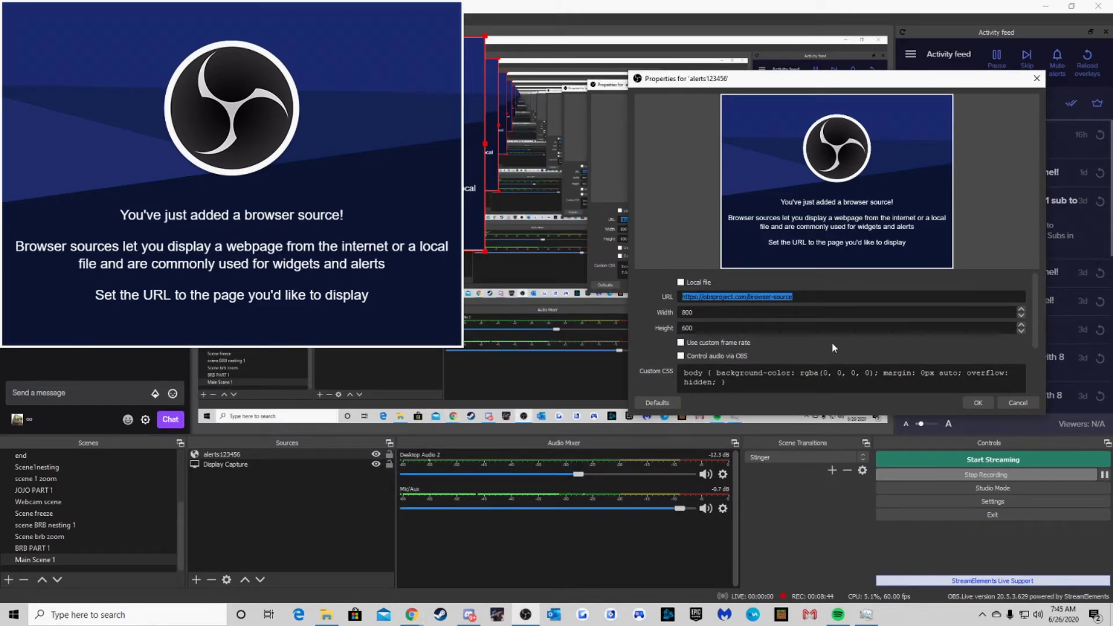
key("ctrl+v")
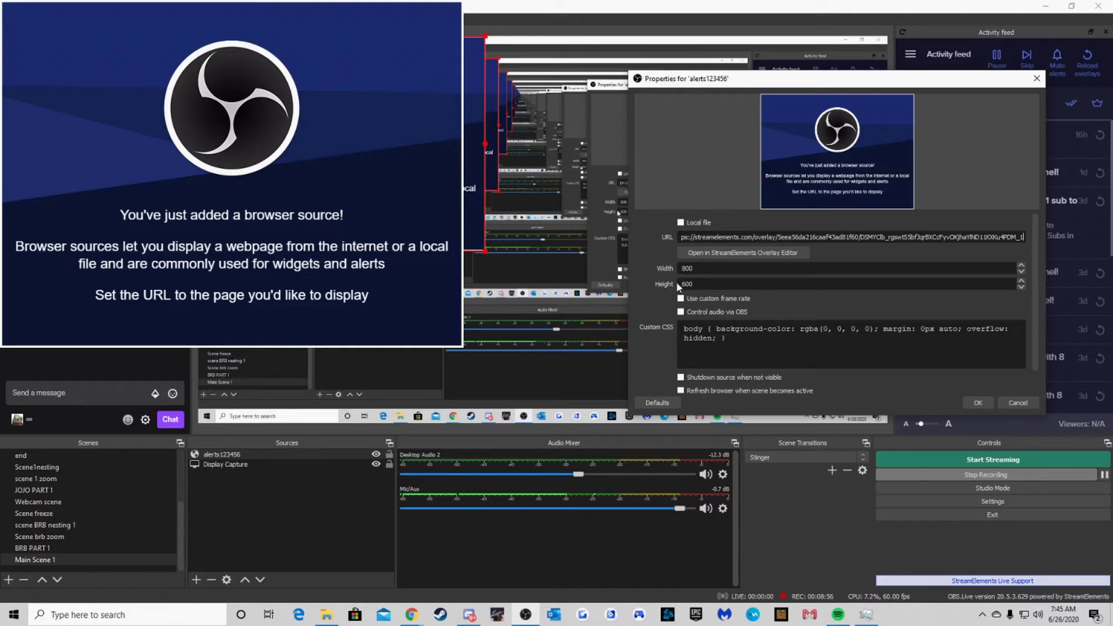
left_click(679, 336)
key("ctrl+a")
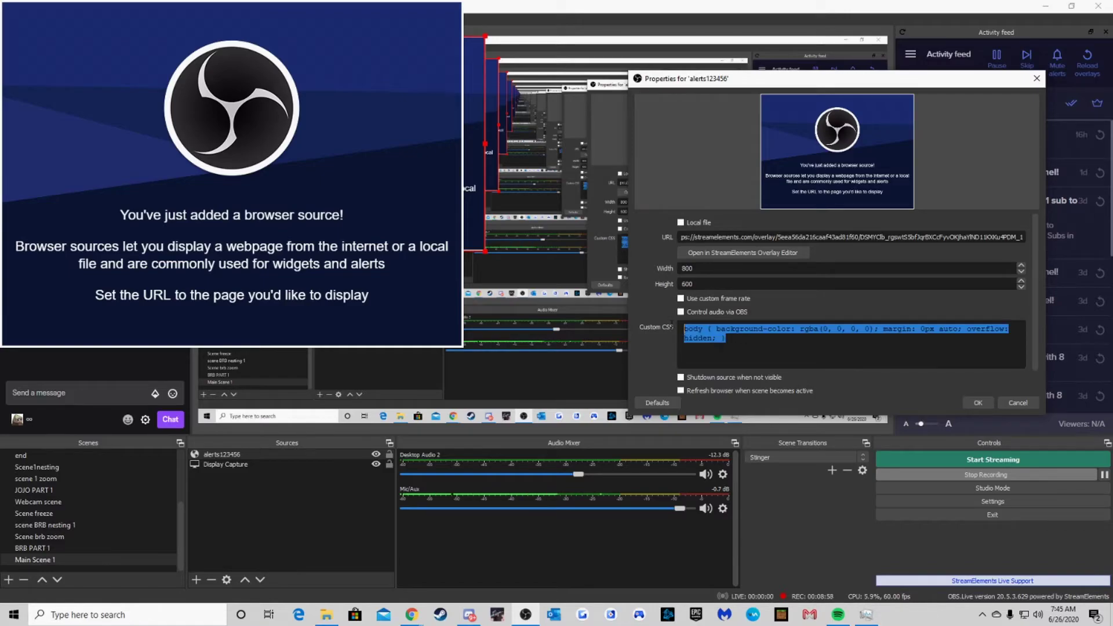
scroll(809, 356, "down", 1)
left_click(978, 402)
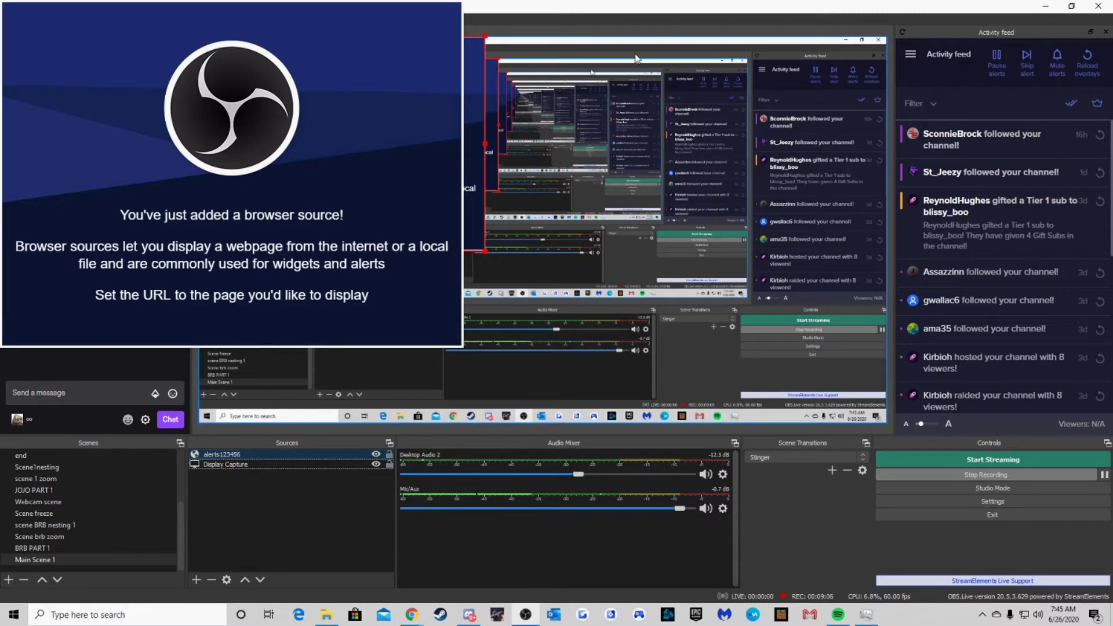
left_click(376, 454)
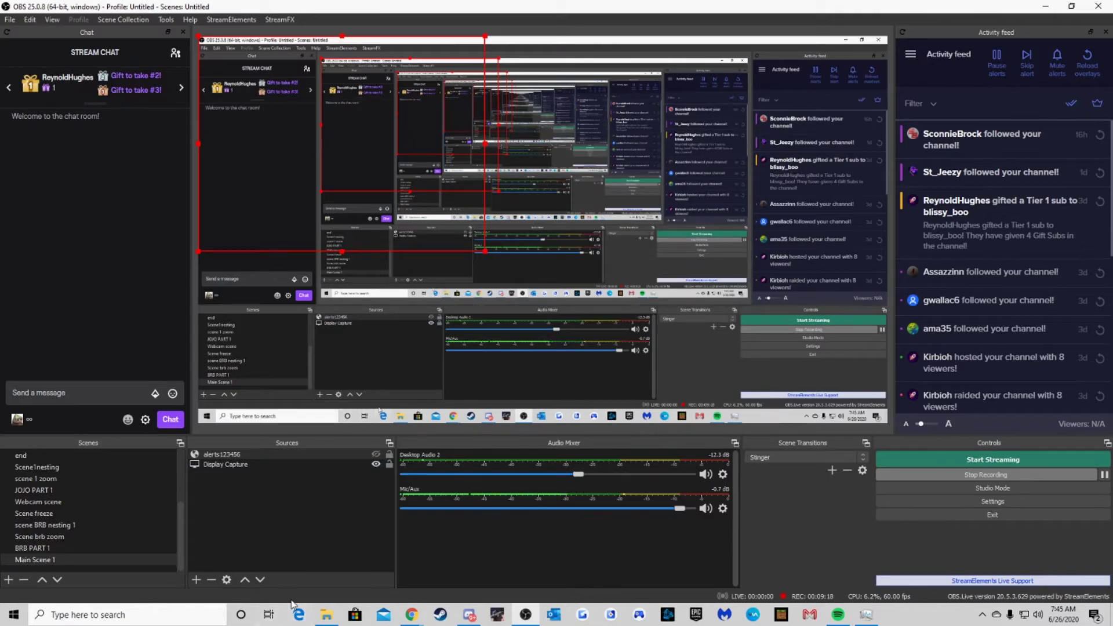
Step: Switch back to the StreamElements overlay editor in Chrome and check the follower alert's advanced settings
mouse_move(416, 620)
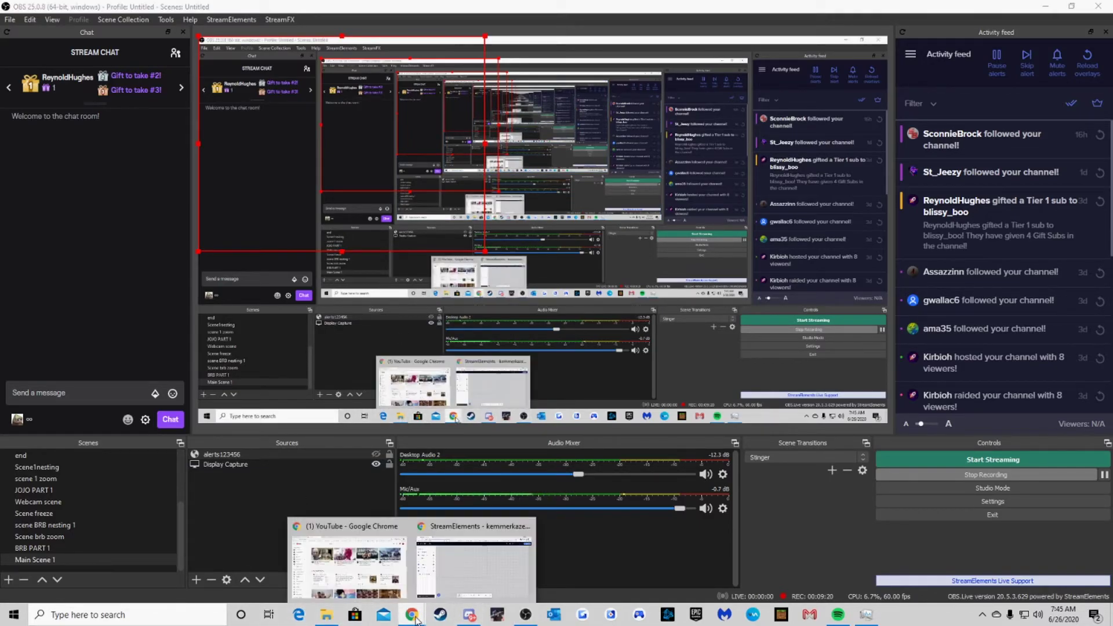
left_click(468, 564)
left_click_drag(630, 12, 568, 2)
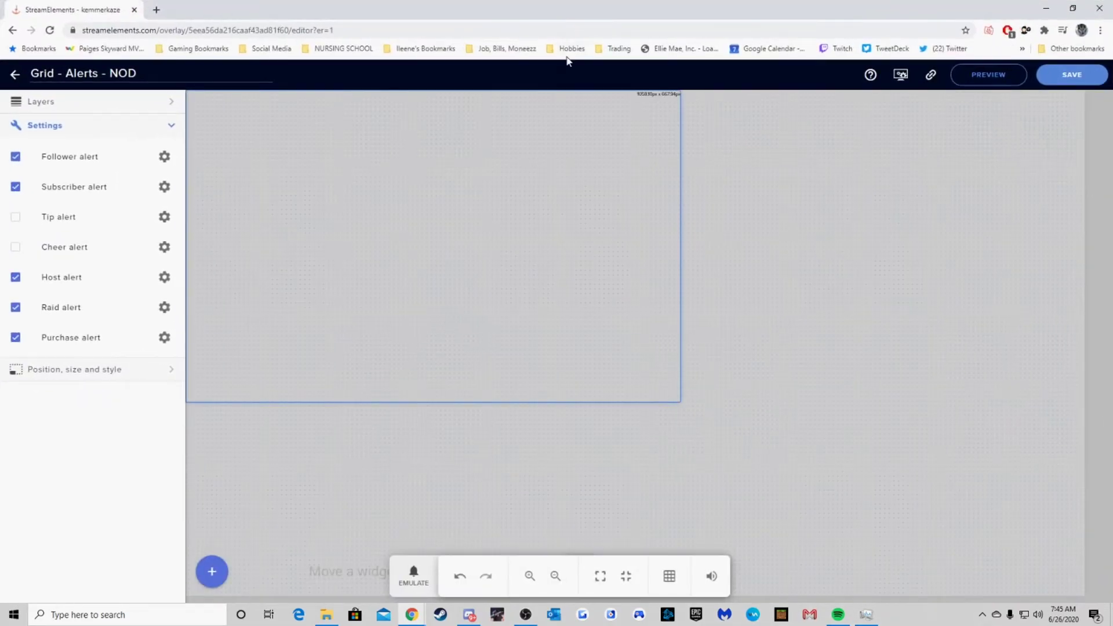
left_click(164, 161)
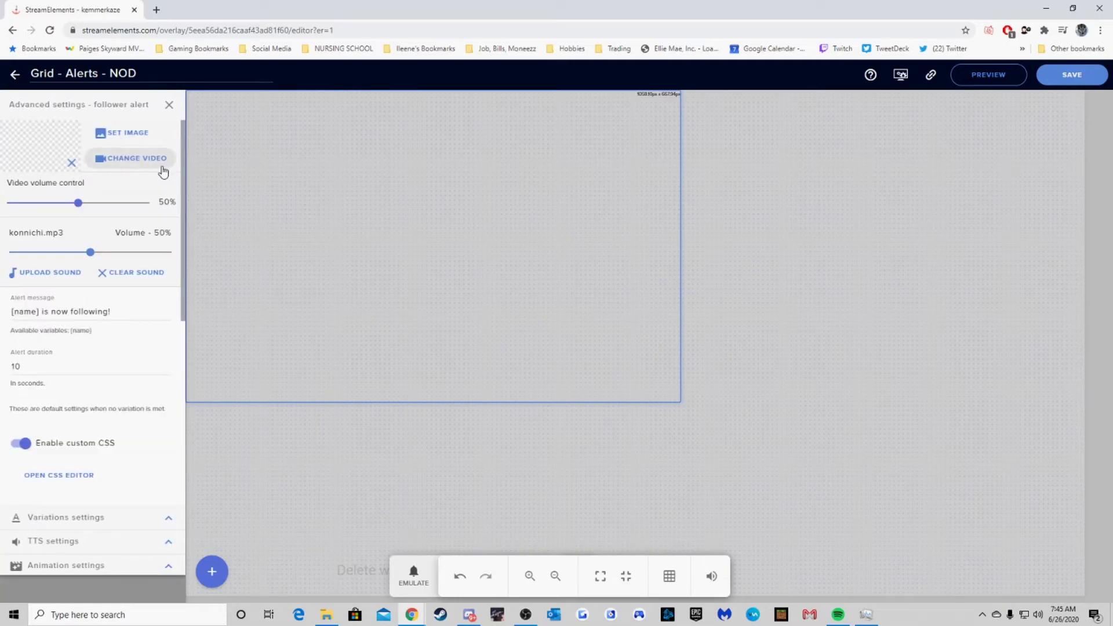
left_click(169, 118)
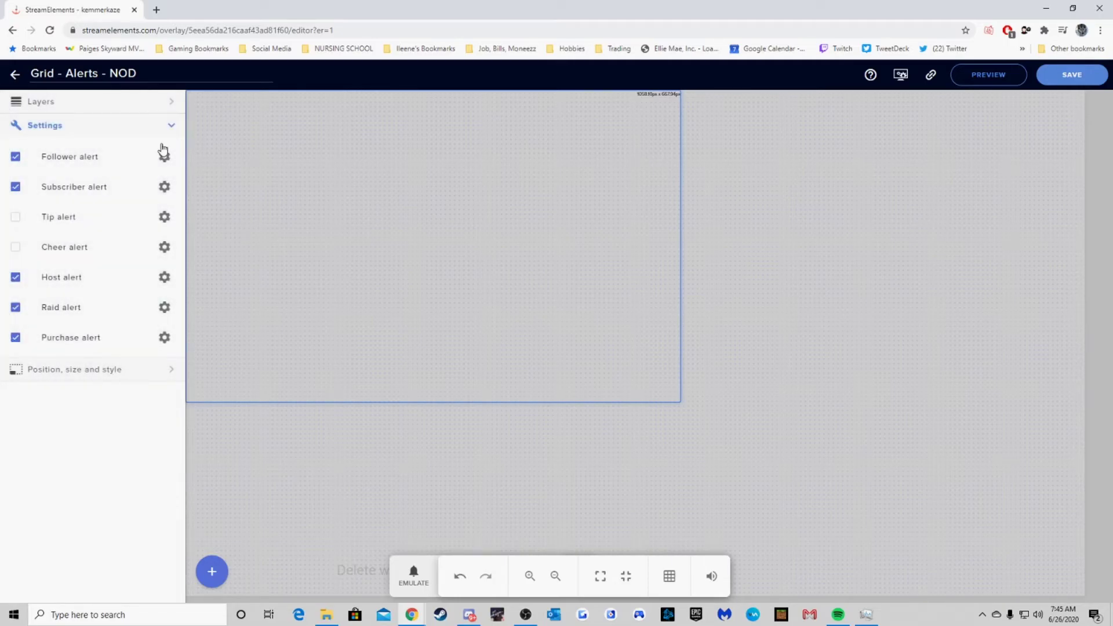
Step: Emulate a follower event in the overlay editor to test its alert, and look through the raid and subscriber event options
left_click(413, 590)
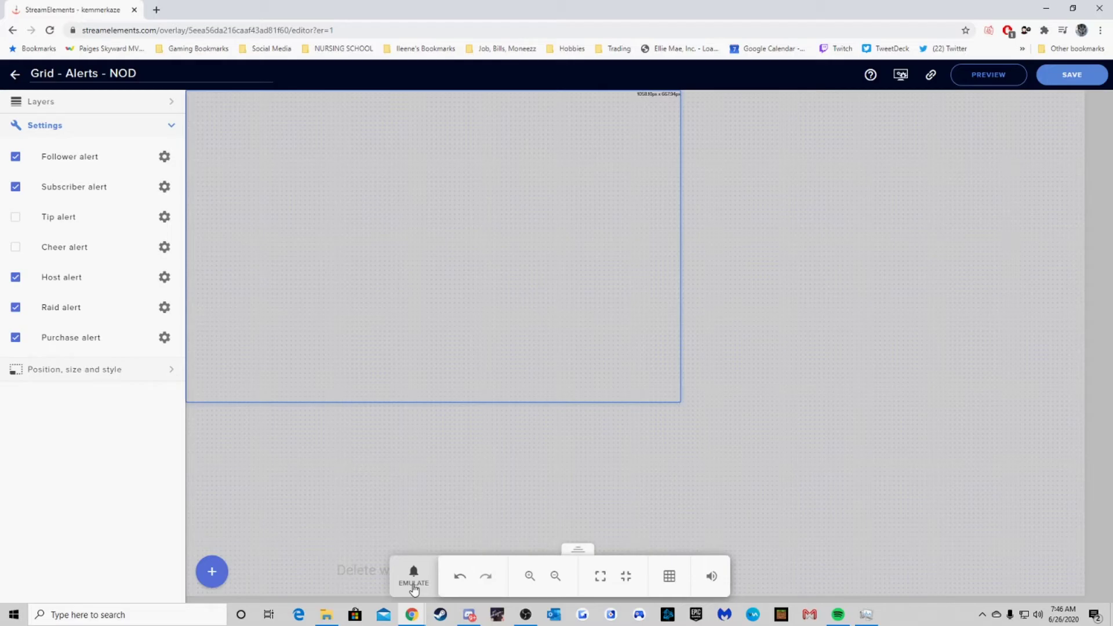
left_click(413, 590)
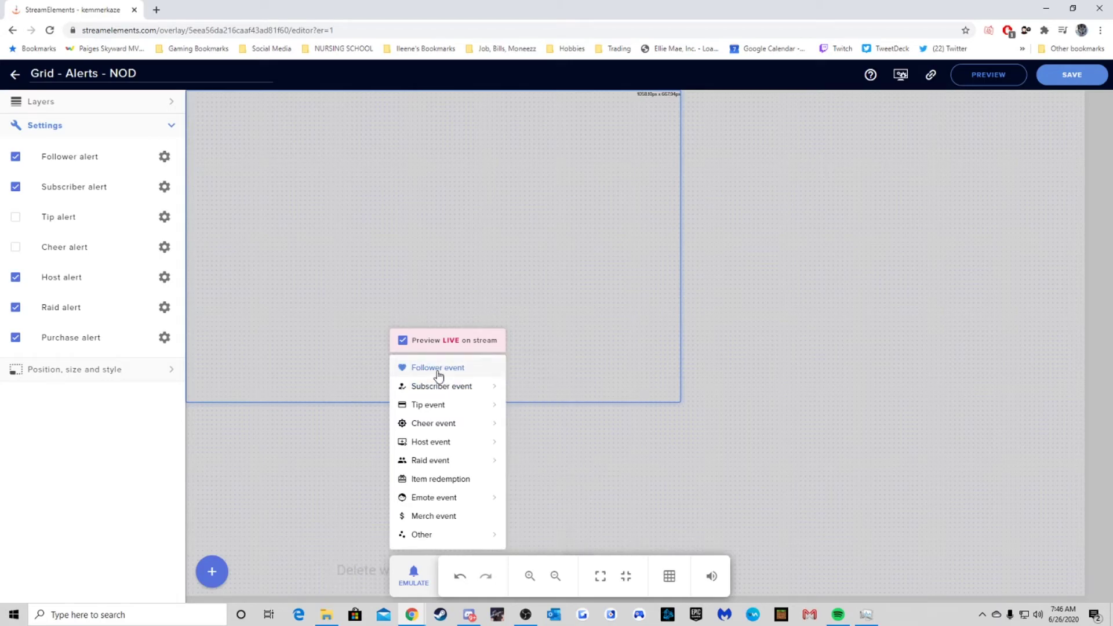
mouse_move(441, 469)
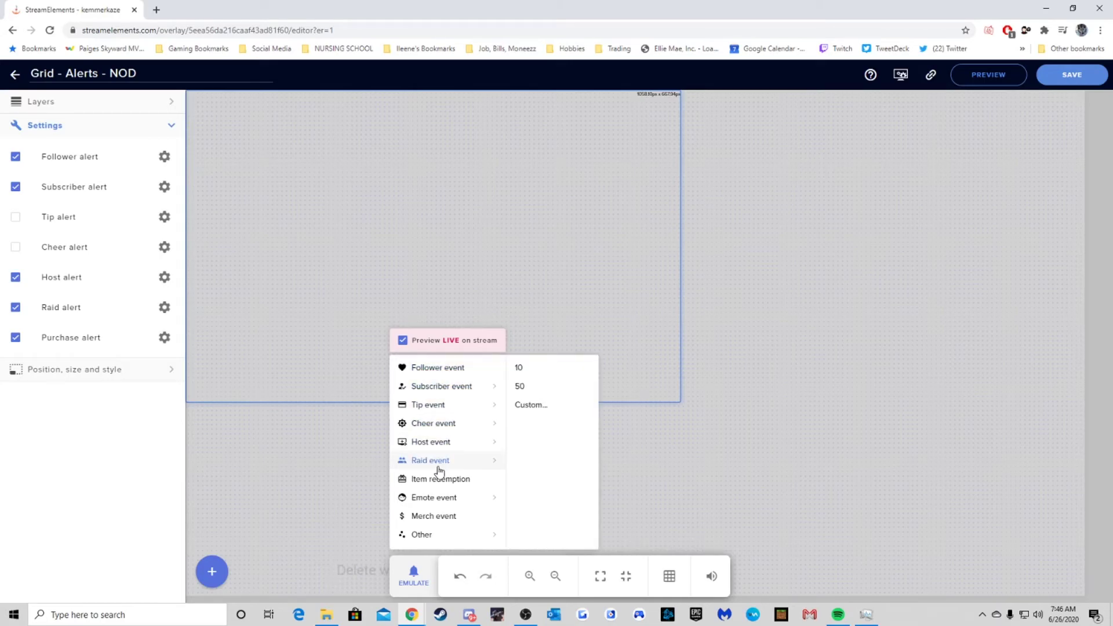
left_click(448, 371)
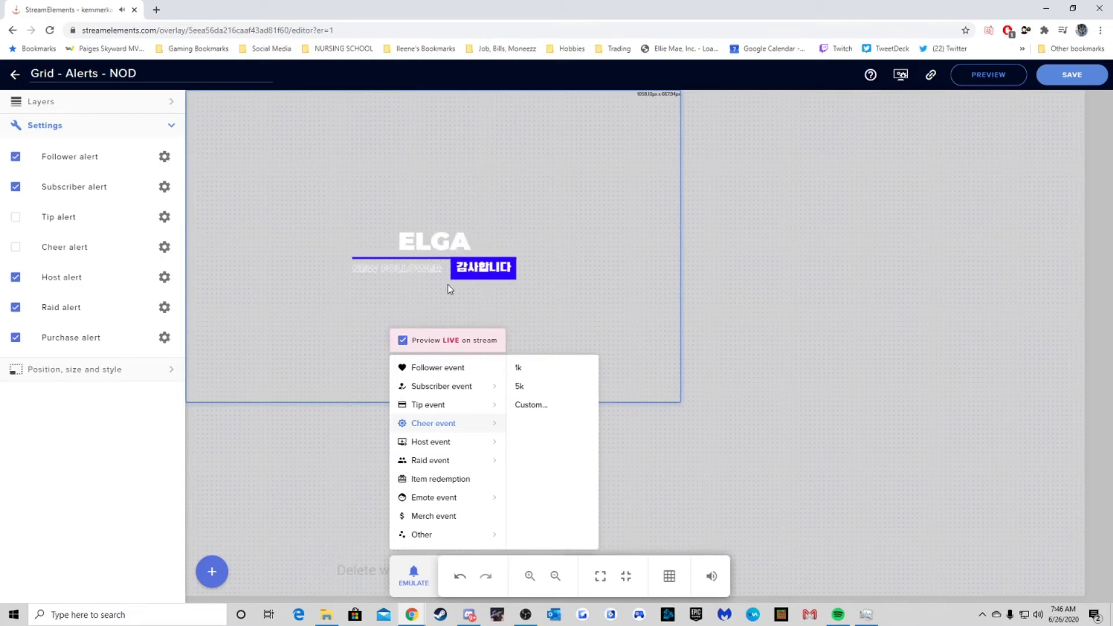
mouse_move(469, 393)
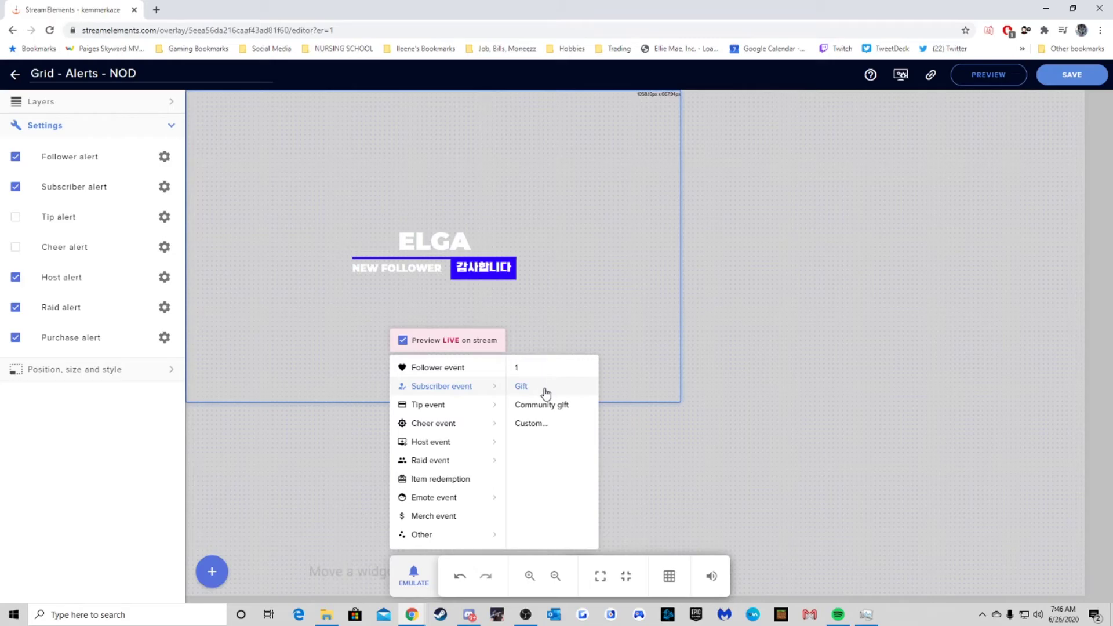
left_click(523, 433)
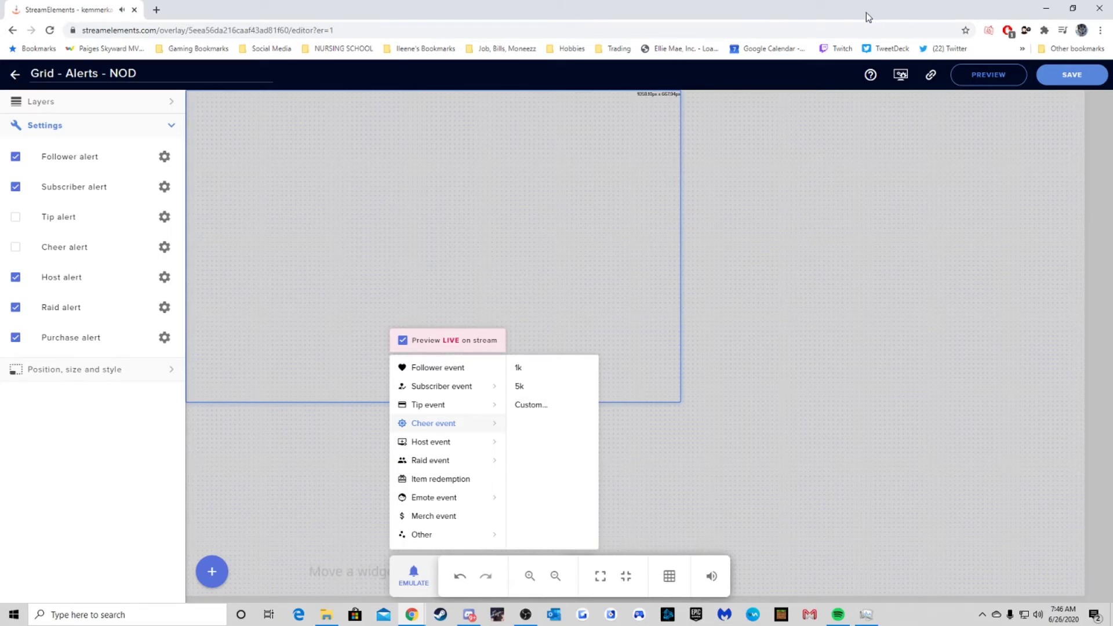
Step: Leave the overlay editor, return to OBS and switch to the Main Screen scene
left_click(16, 77)
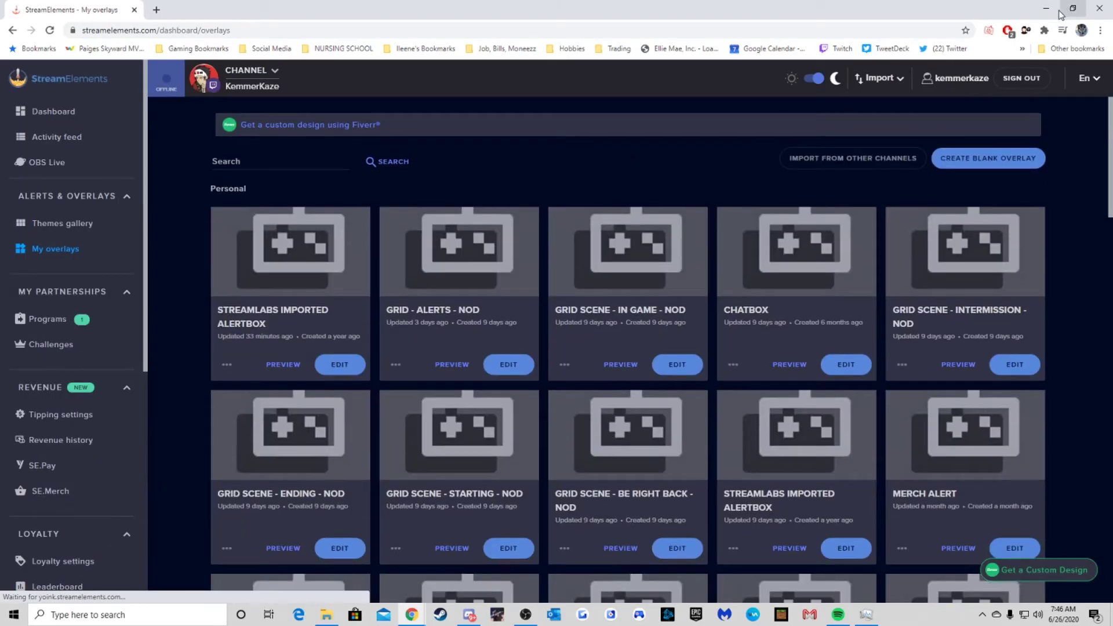
left_click(1046, 8)
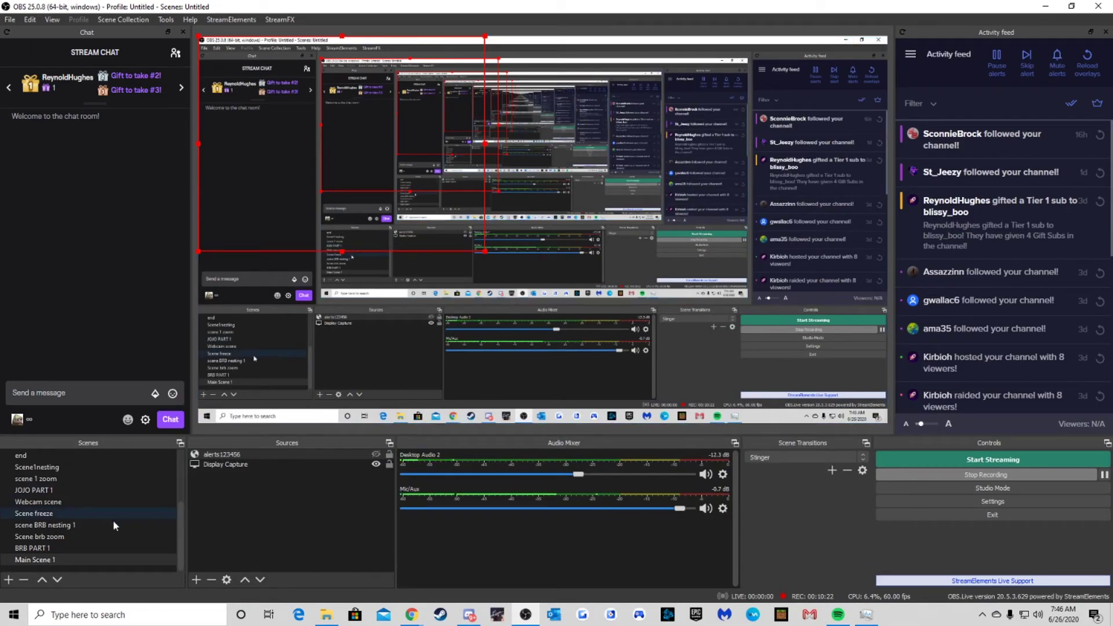
left_click_drag(182, 527, 180, 476)
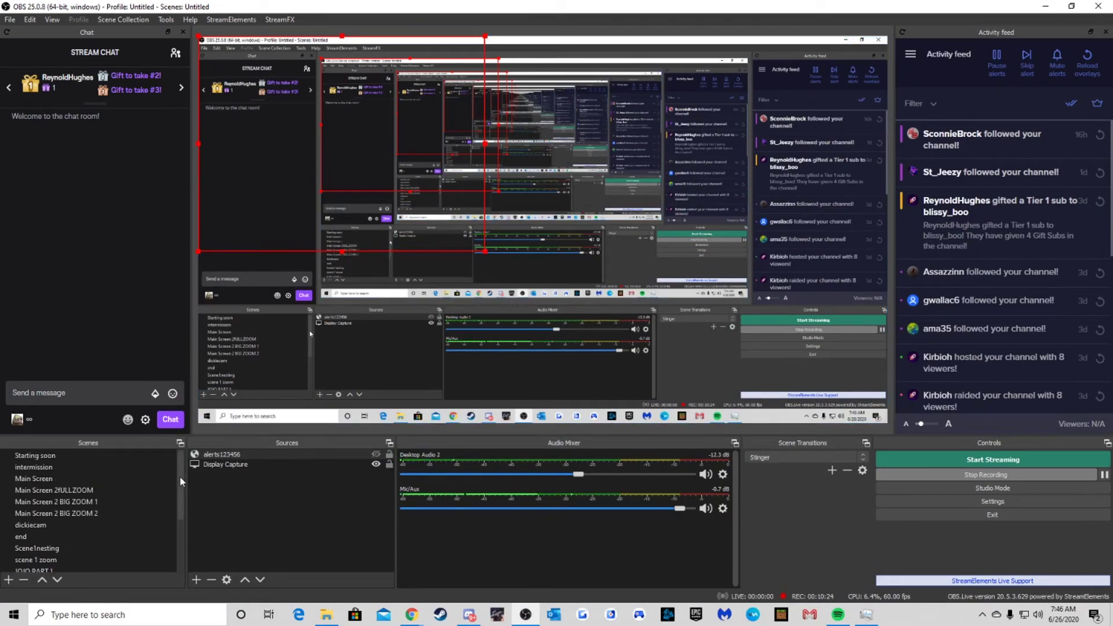
left_click(120, 479)
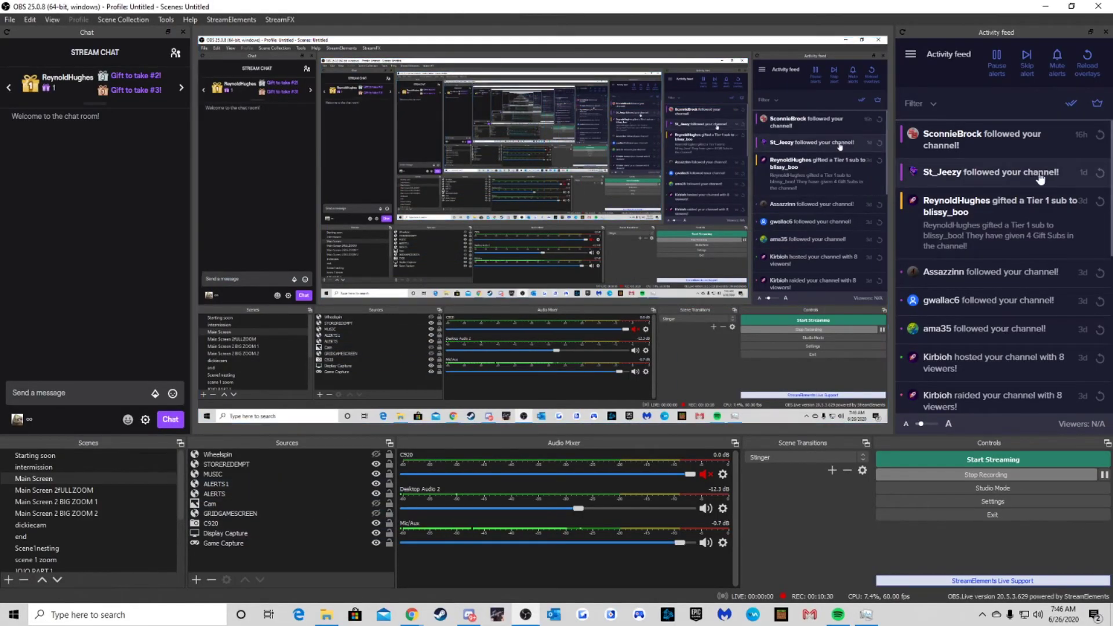
Step: Replay the most recent follower alert from the activity feed, and switch back to Main Scene 1
left_click(1099, 141)
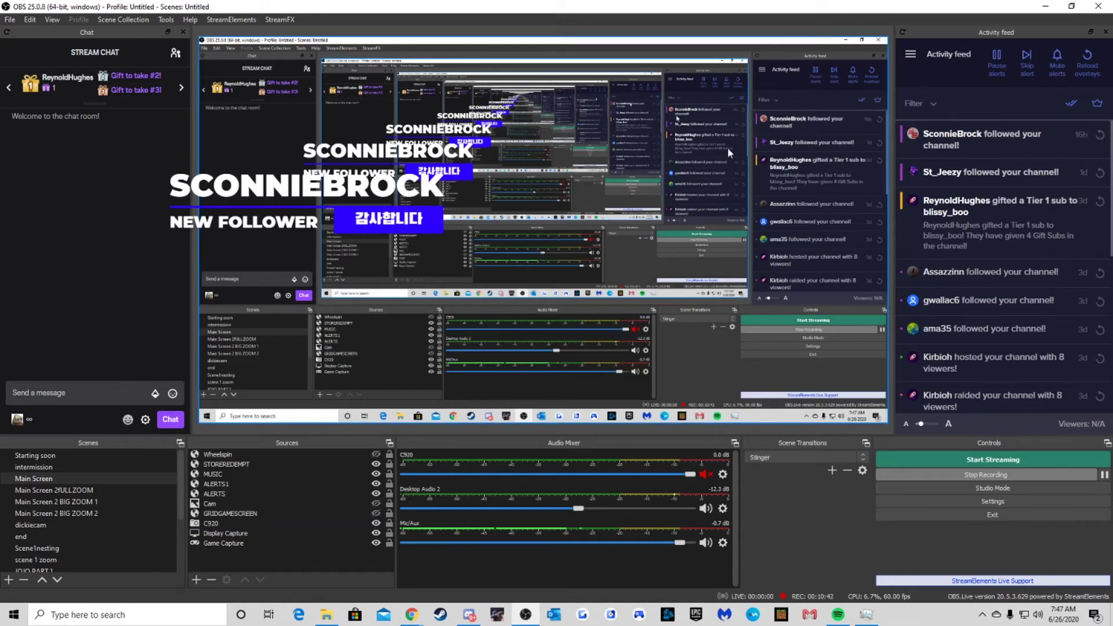
scroll(178, 535, "down", 3)
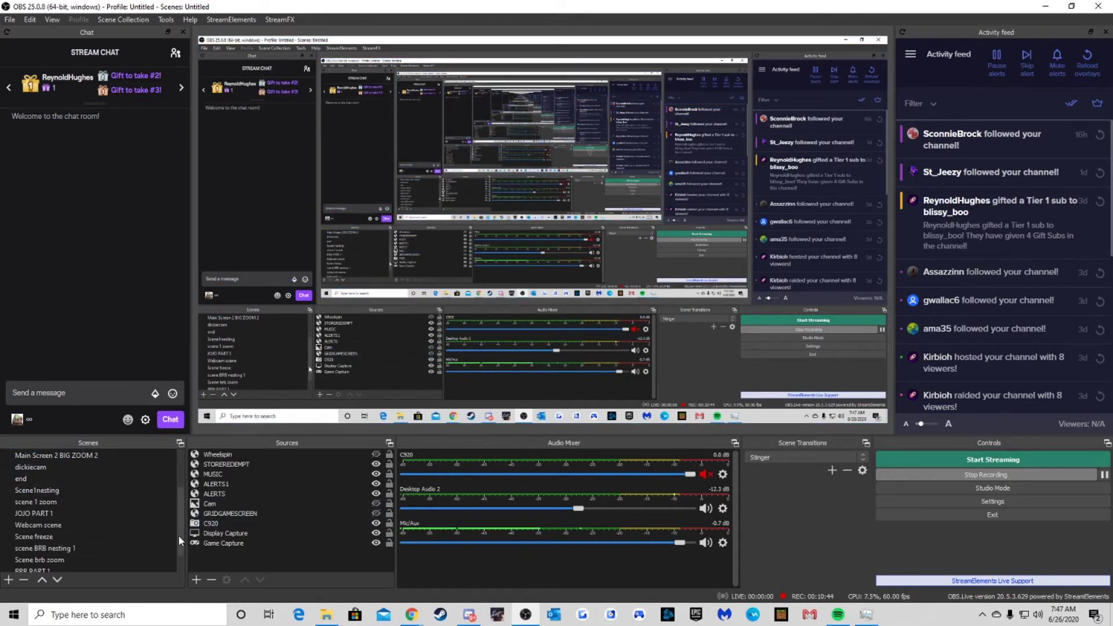
left_click(56, 559)
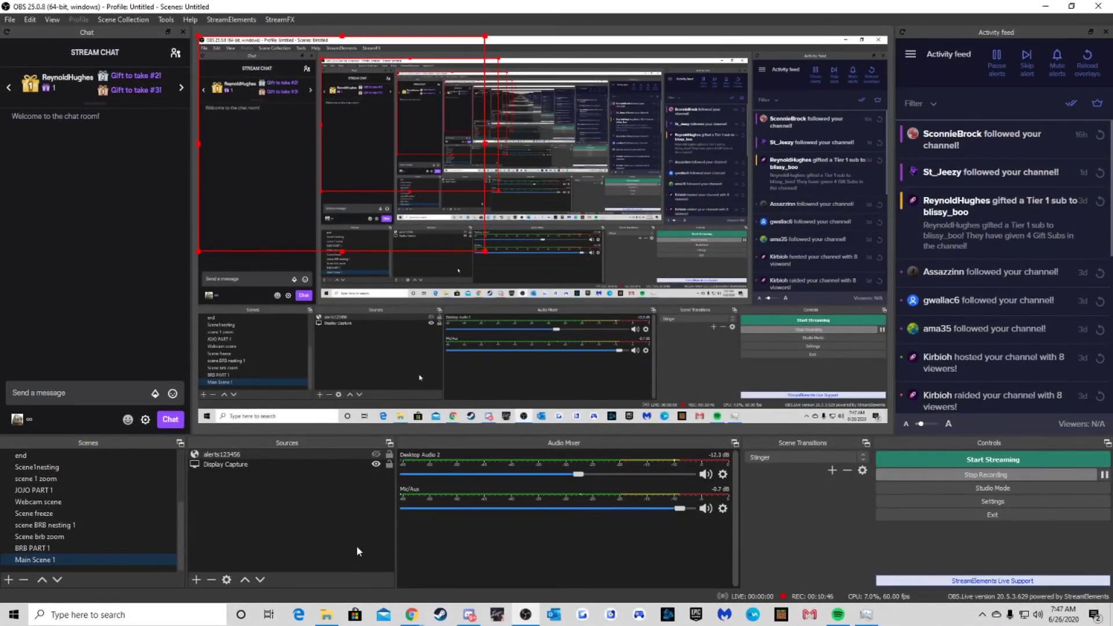